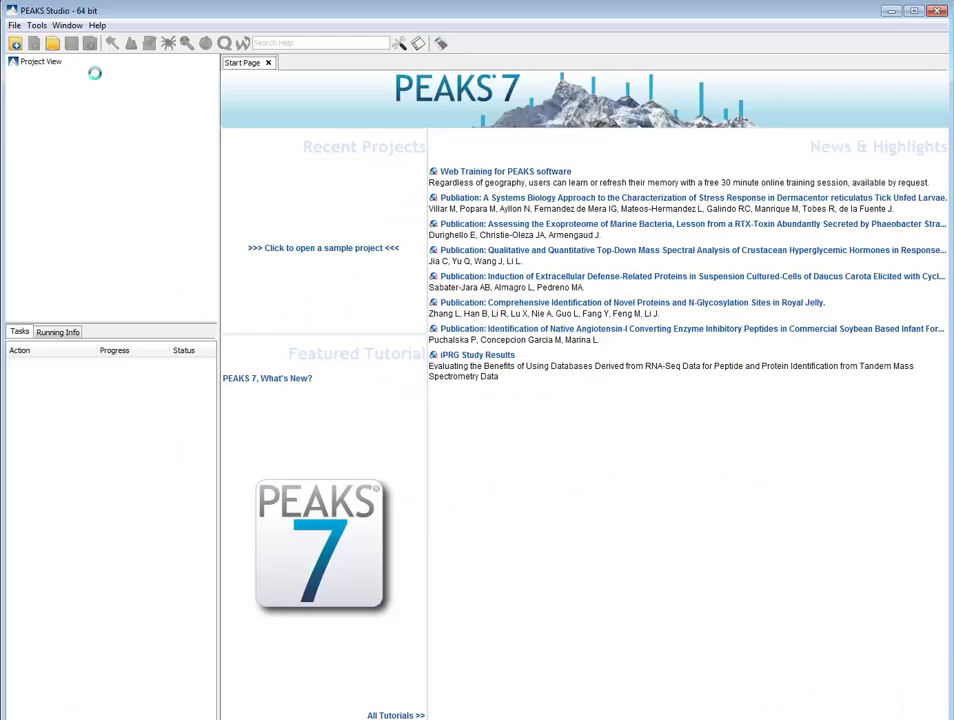
- Create a new project named "Sample LFQ"
{"action": "left_click", "coordinate": [15, 44]}
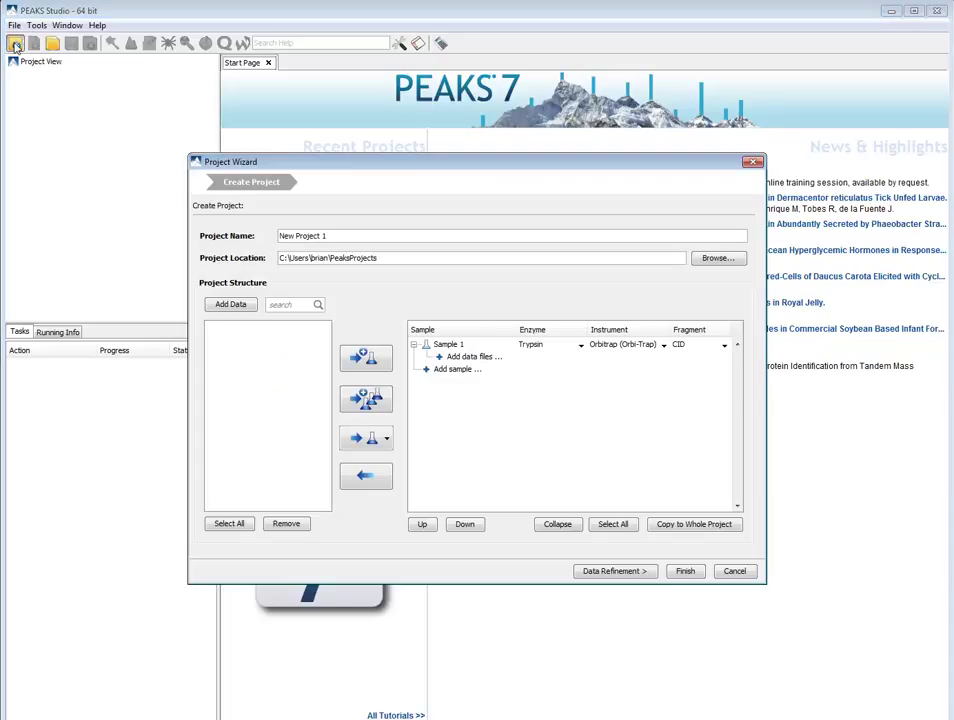
{"action": "left_click_drag", "start_coordinate": [332, 235], "coordinate": [37, 224]}
{"action": "type", "text": "Sa"}
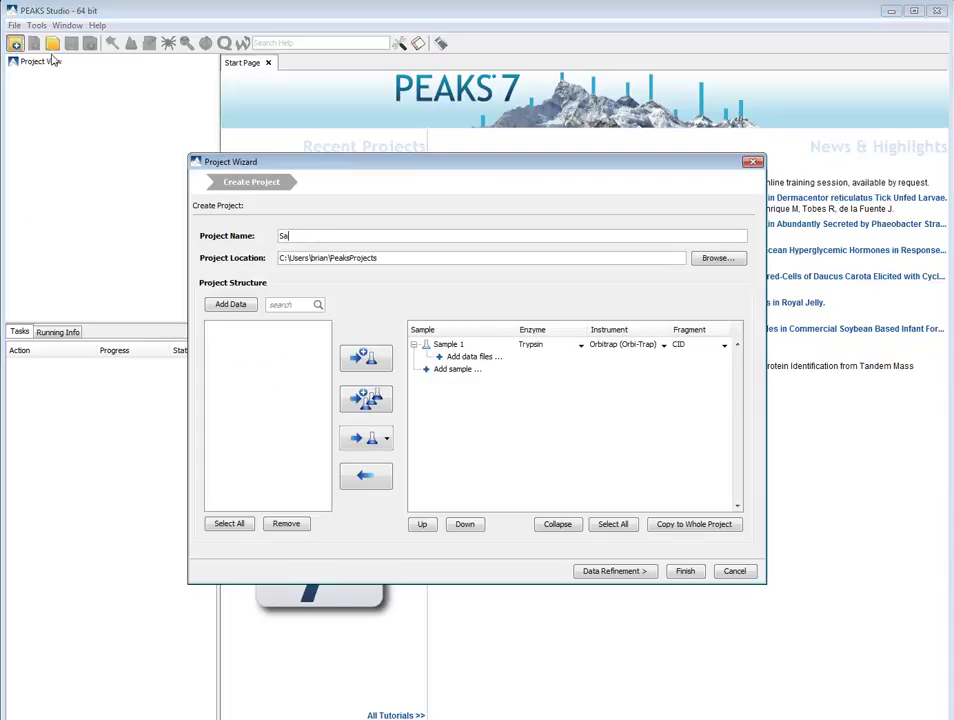
{"action": "type", "text": "mple LFQ"}
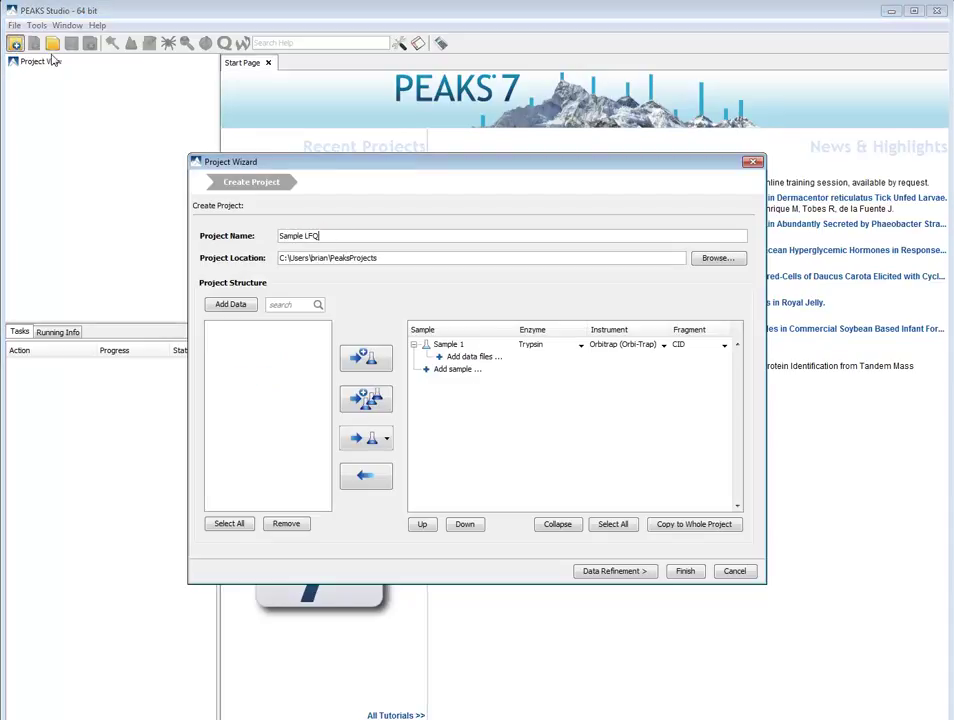
- Add the raw data files Severe_SMA_1 to Severe_SMA_3 and Wild_Type_1 to Wild_Type_3 to the project
{"action": "left_click", "coordinate": [240, 305]}
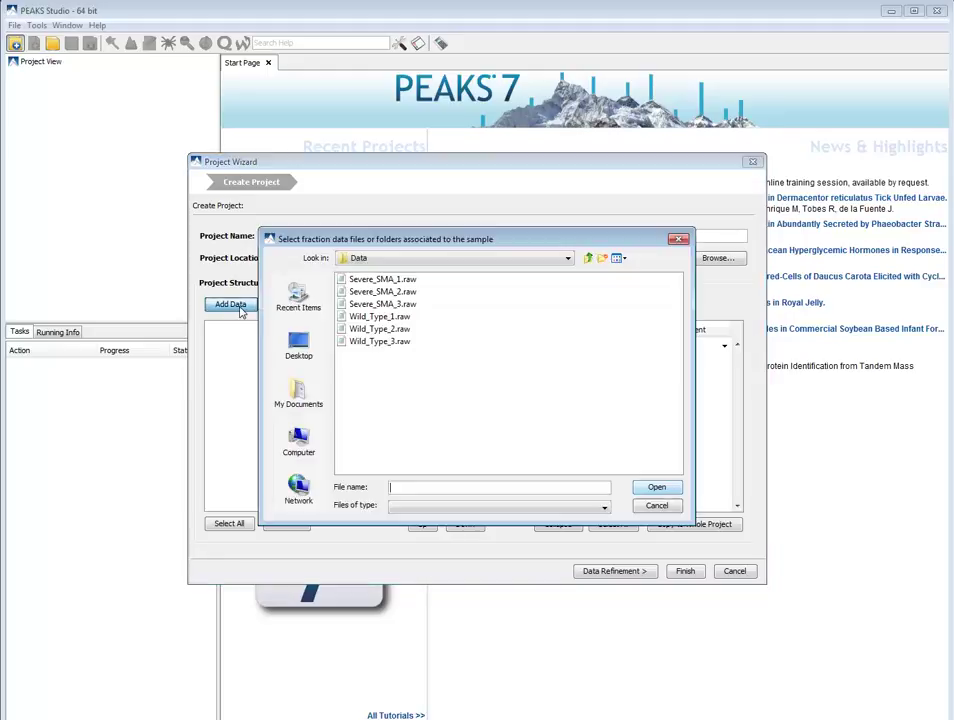
{"action": "left_click", "coordinate": [380, 279]}
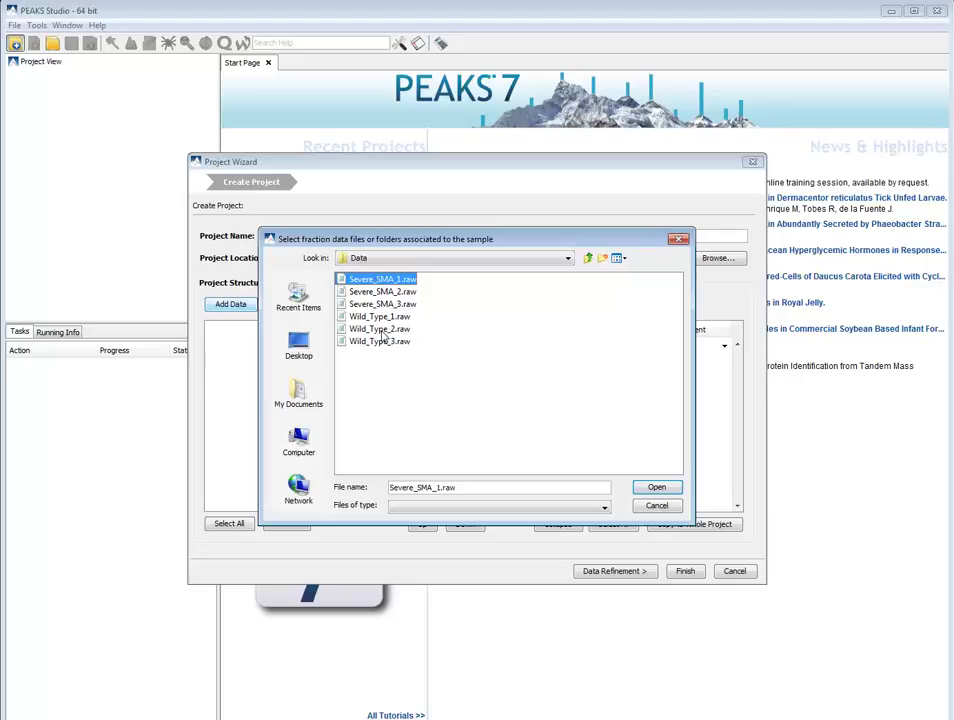
{"action": "left_click", "coordinate": [384, 340], "text": "shift"}
{"action": "left_click", "coordinate": [656, 488]}
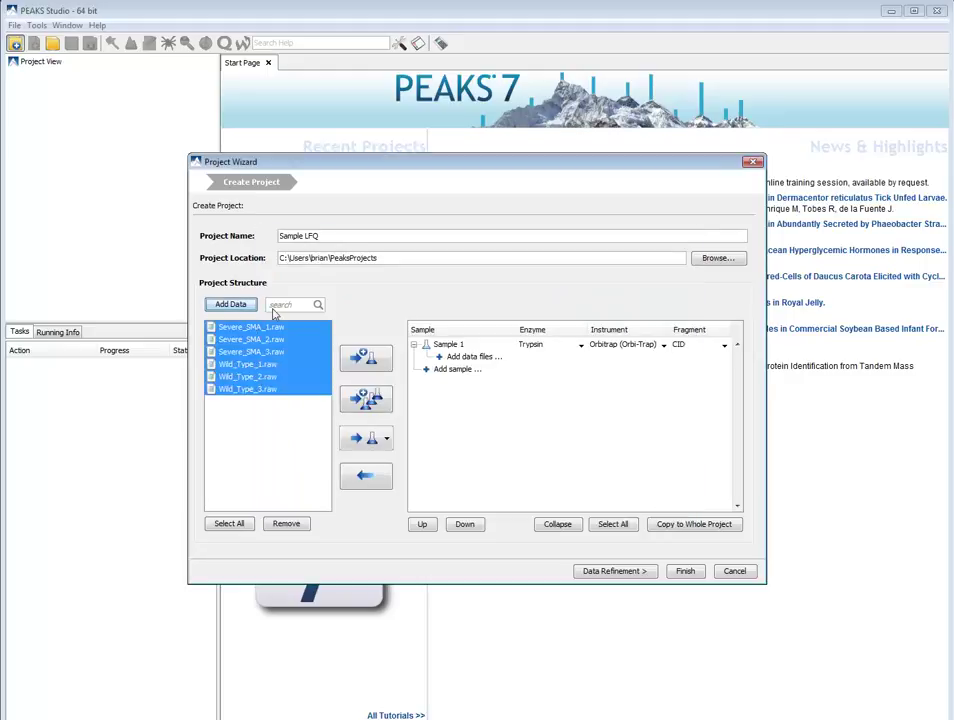
- Assign each of the three Severe_SMA raw files to its own sample, named SMA 1, SMA 2 and SMA 3
{"action": "left_click_drag", "start_coordinate": [254, 328], "coordinate": [448, 345]}
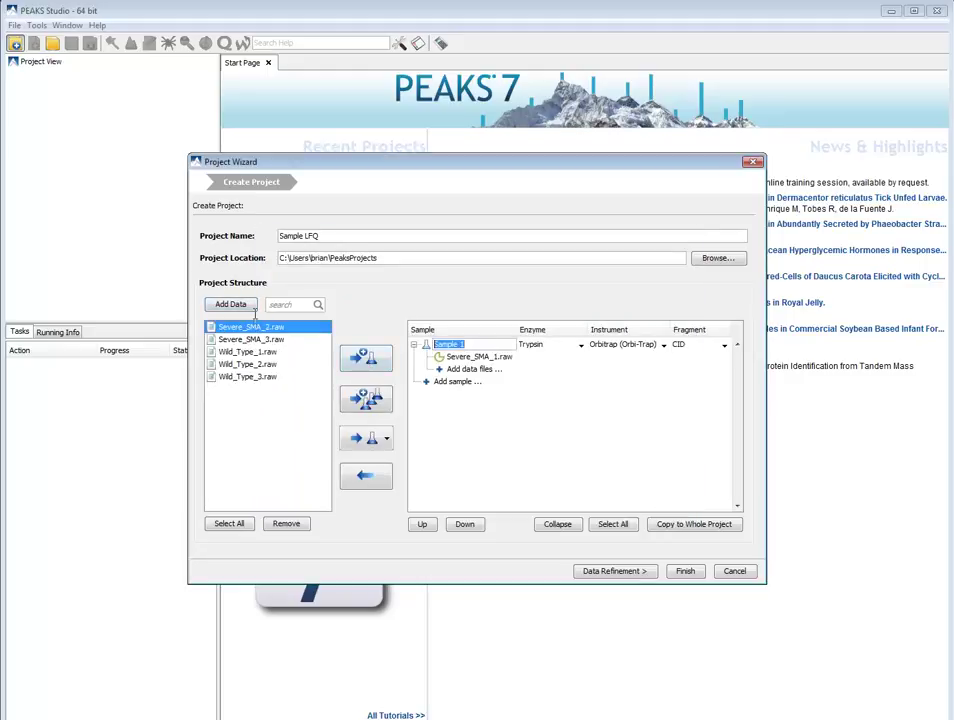
{"action": "type", "text": "SMA 1"}
{"action": "key", "text": "Return"}
{"action": "left_click", "coordinate": [366, 365]}
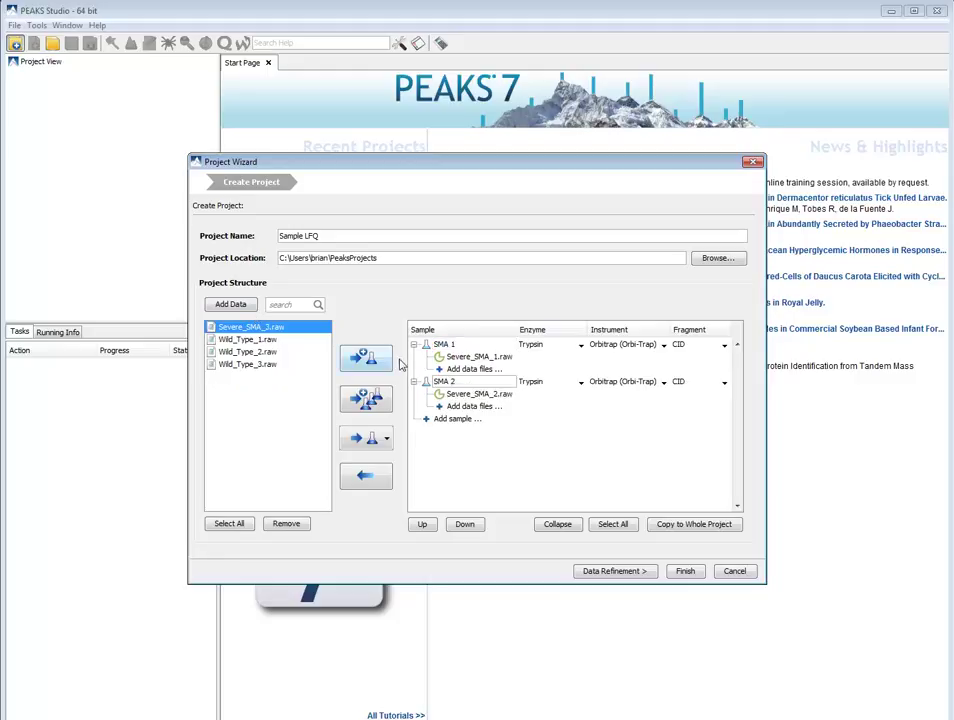
{"action": "left_click", "coordinate": [383, 362]}
{"action": "type", "text": "SMA 3"}
{"action": "key", "text": "Return"}
- Assign each of the three Wild_Type raw files to its own sample, named WT 1, WT 2 and WT 3
{"action": "left_click", "coordinate": [366, 400]}
{"action": "type", "text": "WT 1"}
{"action": "key", "text": "Return"}
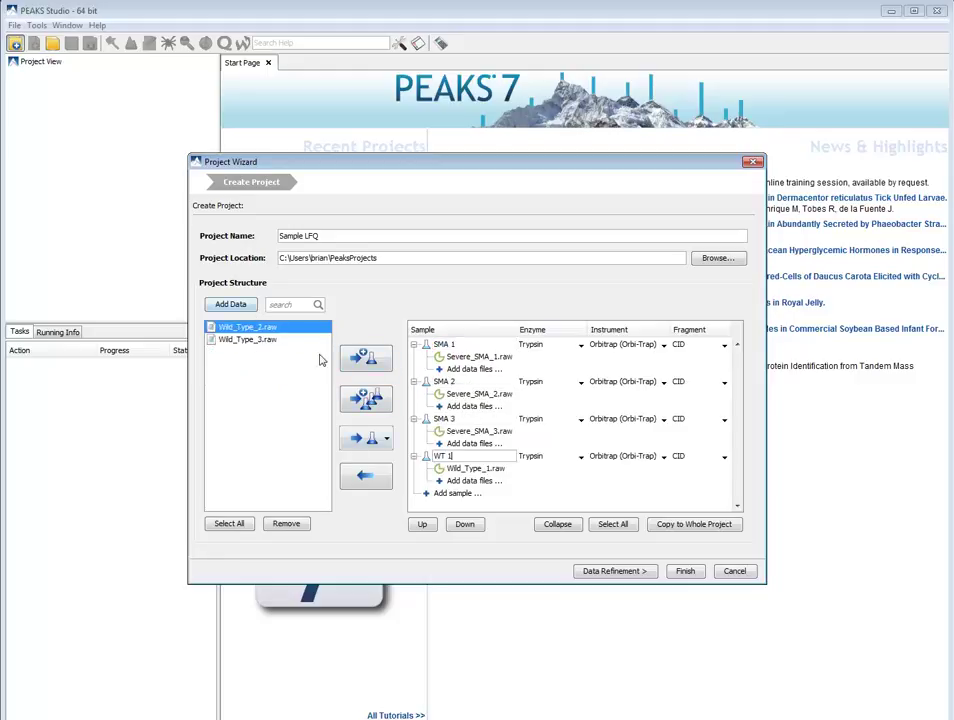
{"action": "left_click", "coordinate": [366, 400]}
{"action": "type", "text": "WT 2"}
{"action": "key", "text": "Return"}
{"action": "left_click", "coordinate": [366, 400]}
{"action": "type", "text": "WT 3"}
{"action": "key", "text": "Return"}
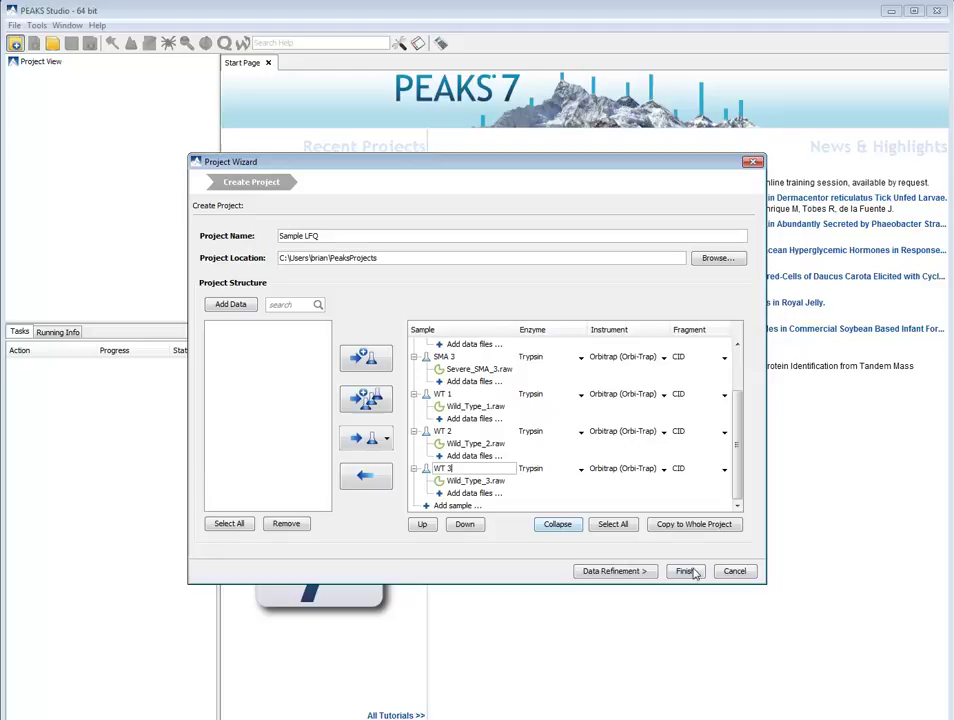
- Accept mass-only precursor correction and confirm the search PTMs: Carbamidomethylation fixed, Oxidation (M) and Deamidation (NQ) variable
{"action": "left_click", "coordinate": [606, 574]}
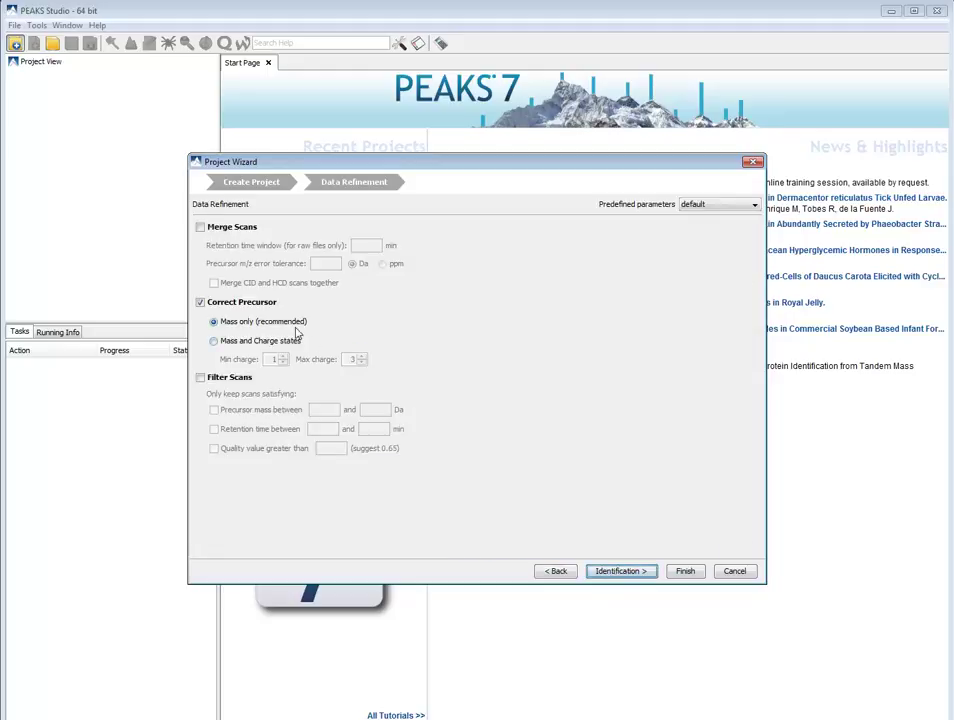
{"action": "left_click", "coordinate": [620, 571]}
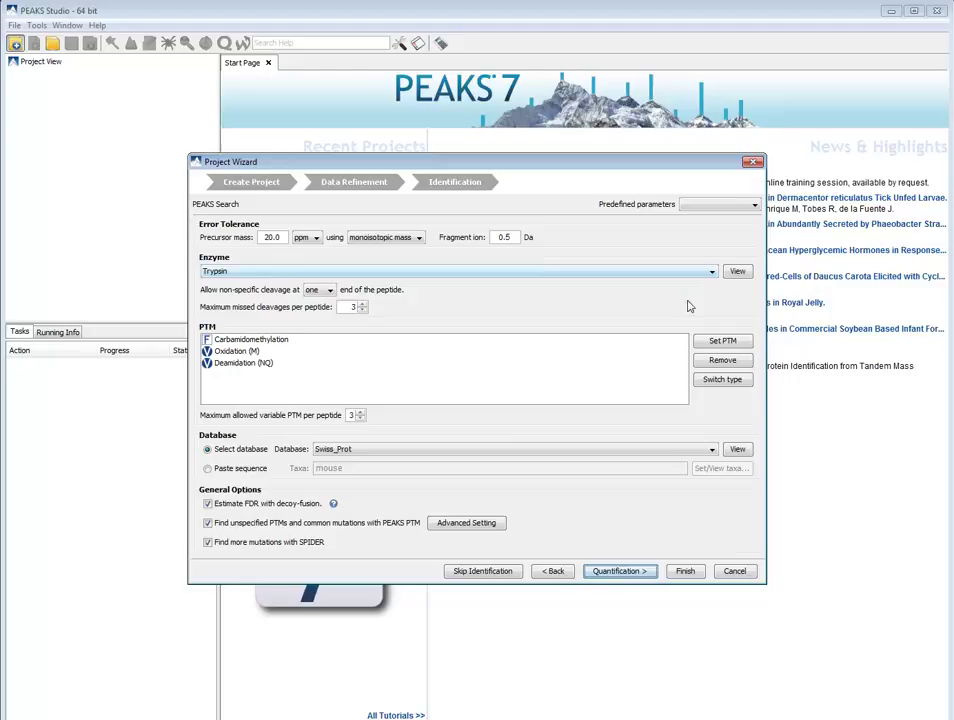
{"action": "left_click", "coordinate": [720, 342]}
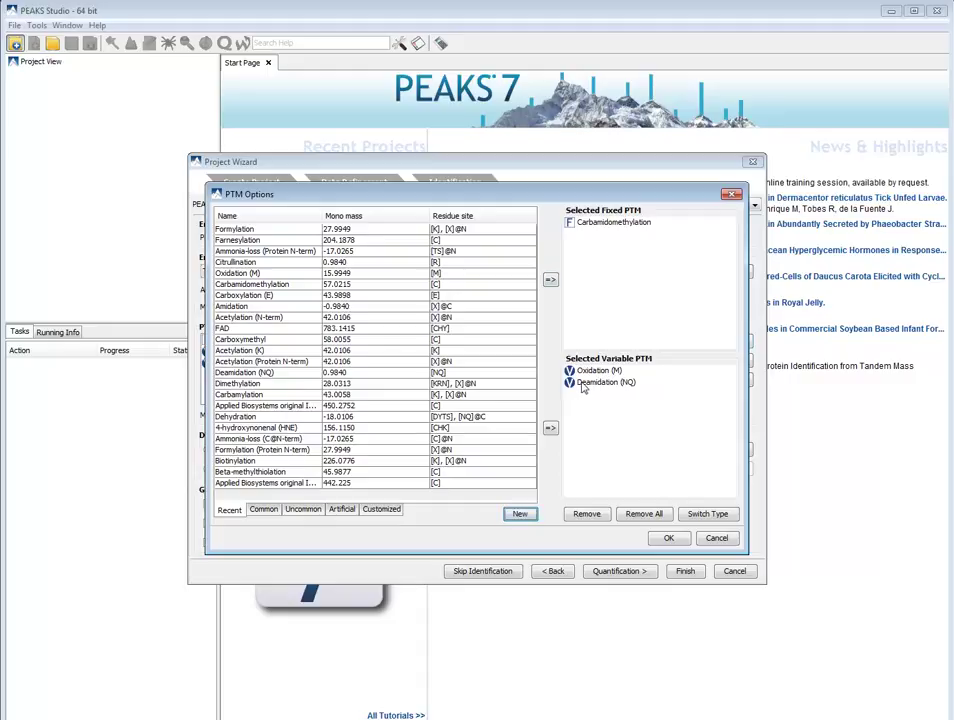
{"action": "left_click", "coordinate": [669, 539]}
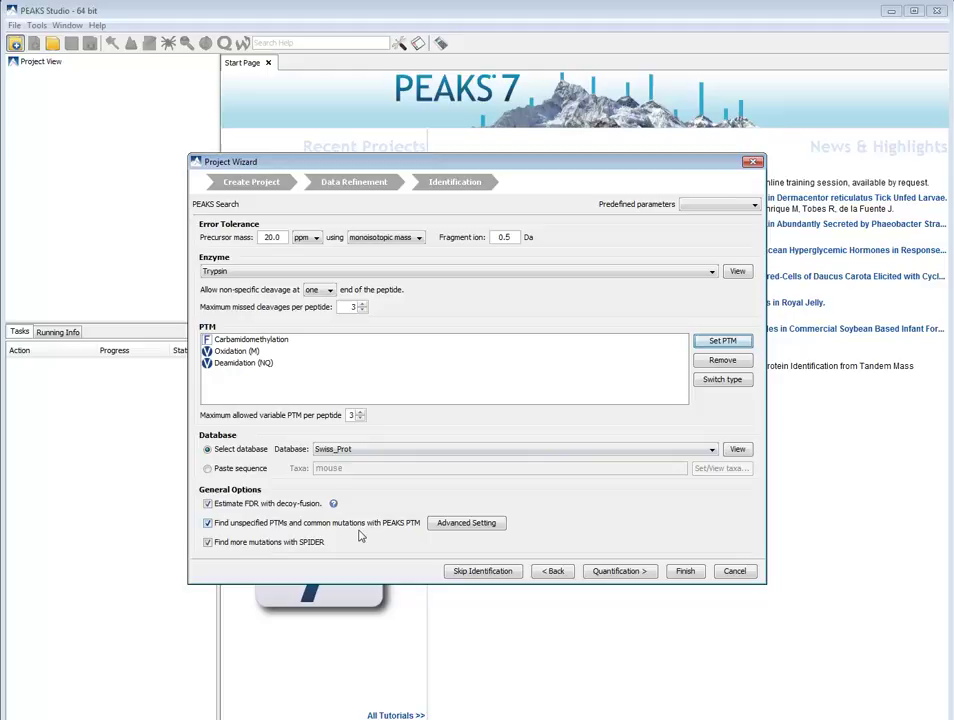
- Set up label free quantification with SMA 1–3 as Group 1 and WT 1–3 as Group 2, and finish the project setup
{"action": "left_click", "coordinate": [619, 571]}
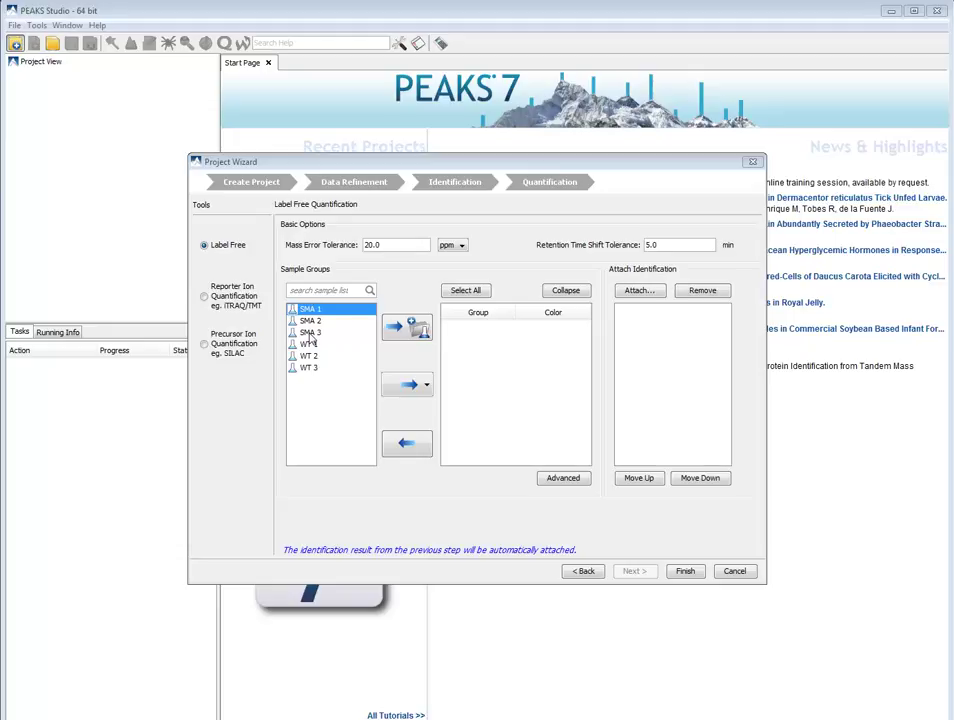
{"action": "left_click", "coordinate": [310, 334], "text": "shift"}
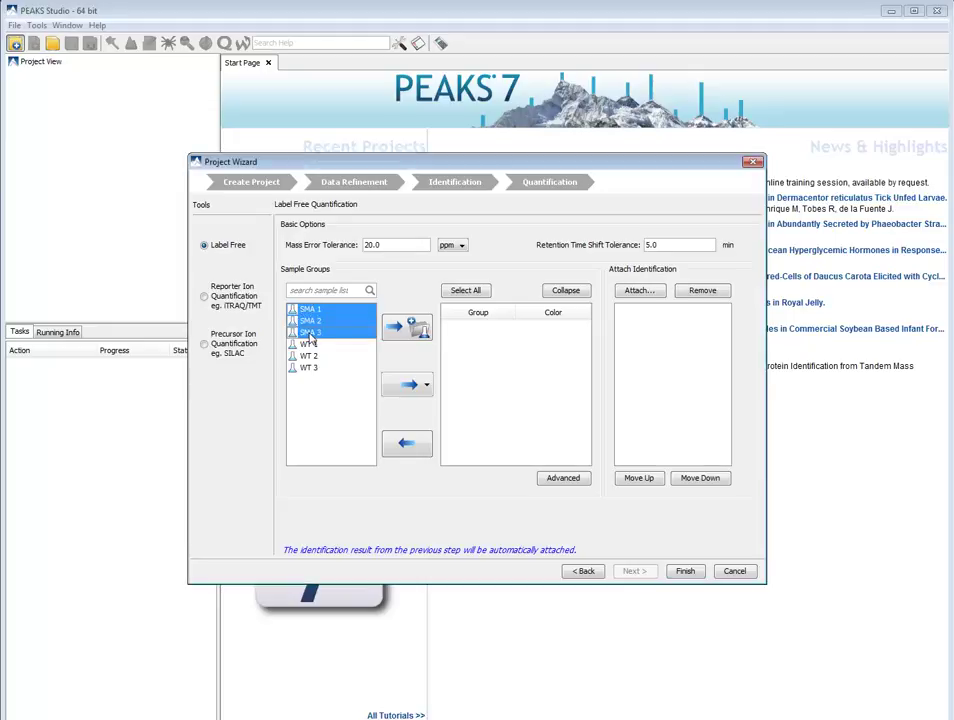
{"action": "left_click", "coordinate": [418, 329]}
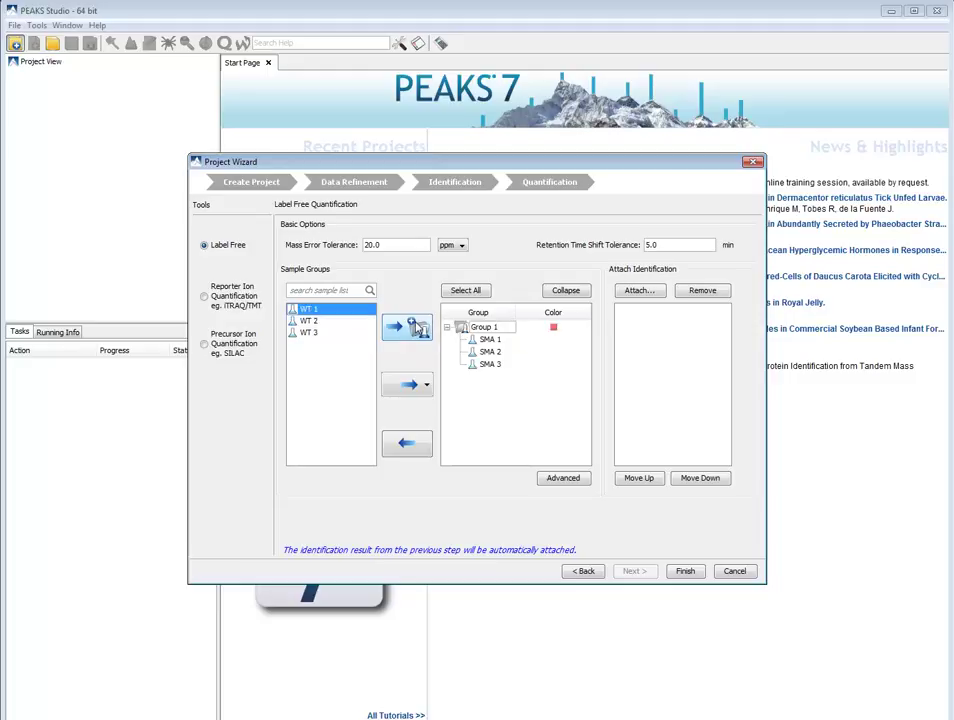
{"action": "left_click", "coordinate": [312, 334], "text": "shift"}
{"action": "left_click", "coordinate": [407, 327]}
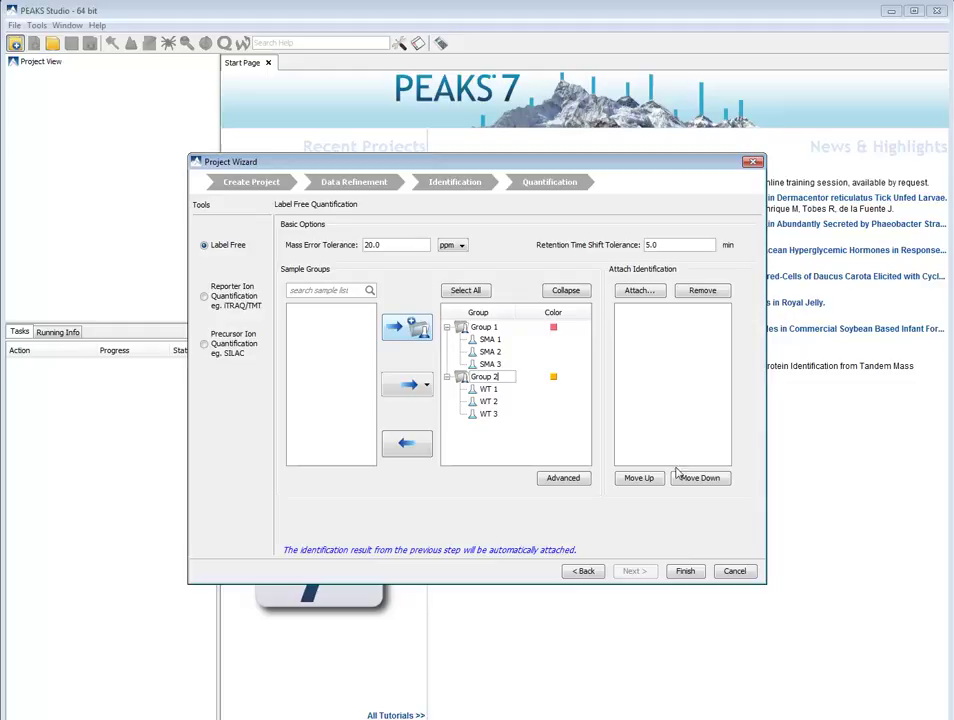
{"action": "left_click", "coordinate": [686, 571]}
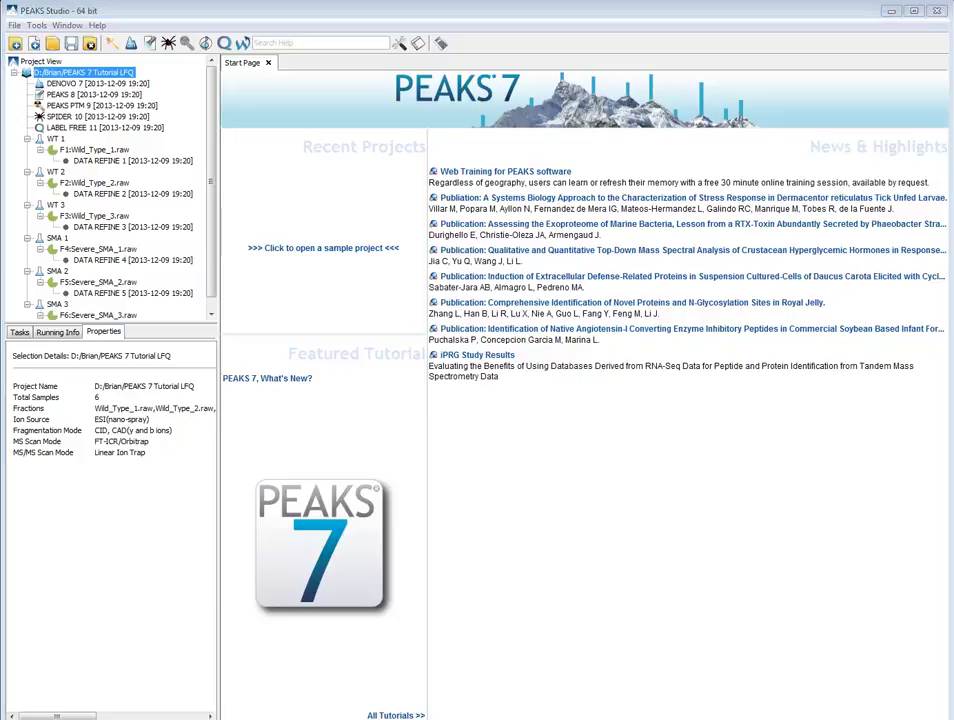
- Open the LABEL FREE 11 result's heat map and view the variation trend chart of the entire lower protein cluster
{"action": "double_click", "coordinate": [158, 127]}
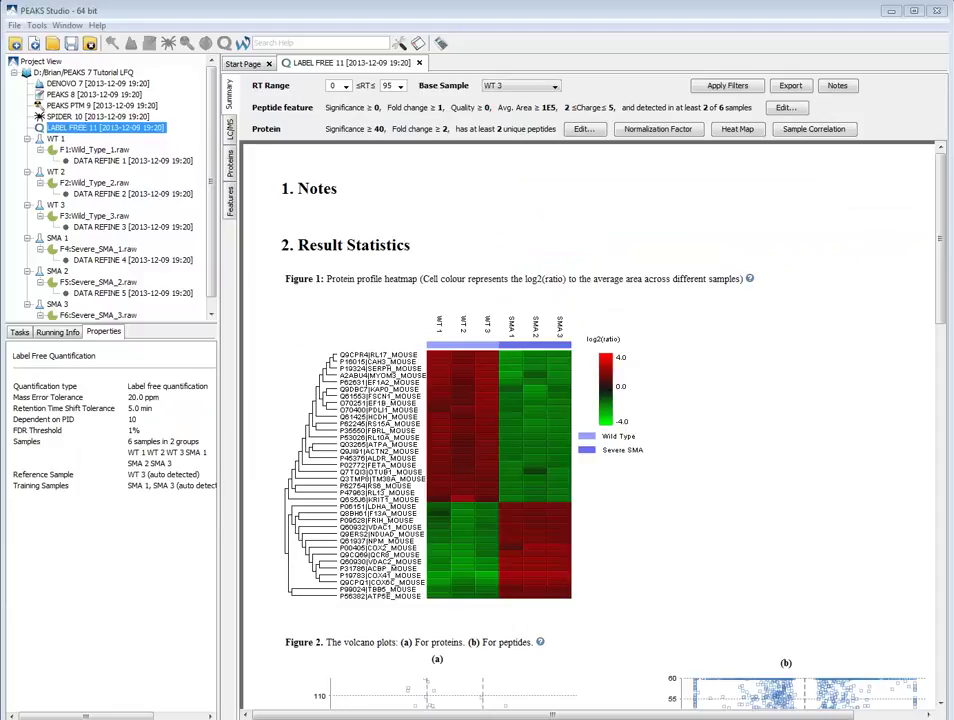
{"action": "left_click", "coordinate": [738, 129]}
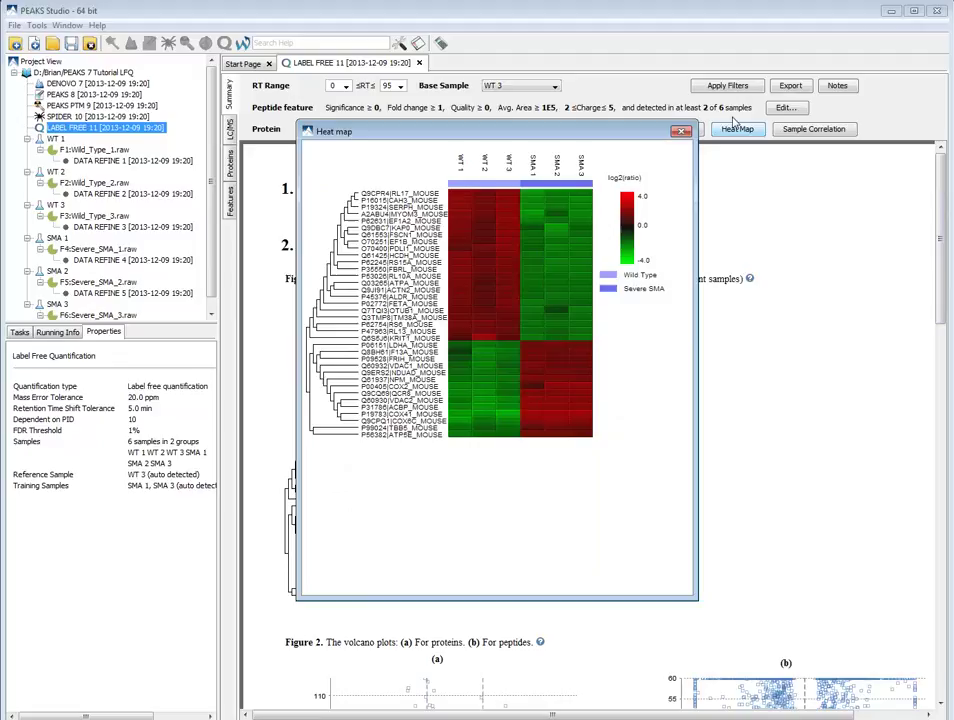
{"action": "left_click", "coordinate": [356, 265]}
{"action": "left_click", "coordinate": [335, 400]}
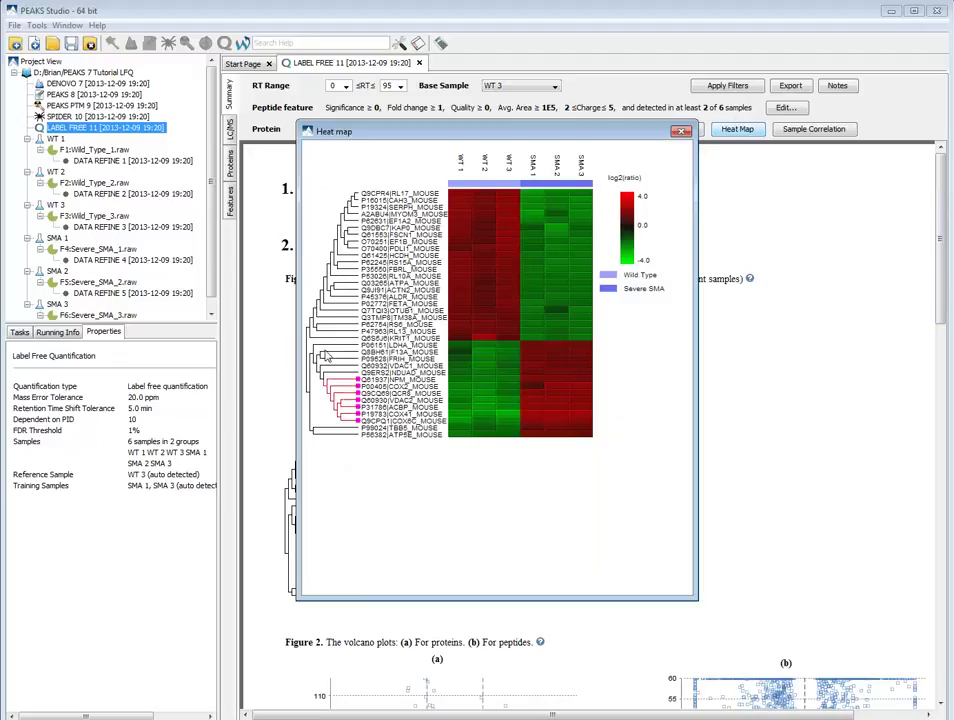
{"action": "double_click", "coordinate": [320, 385]}
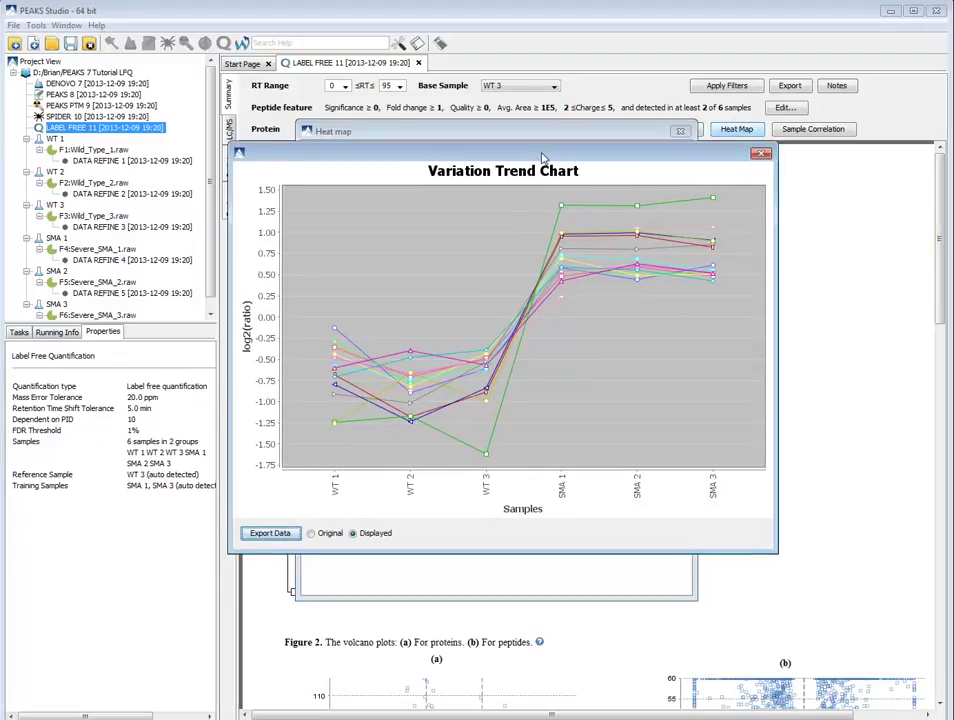
{"action": "left_click", "coordinate": [761, 153]}
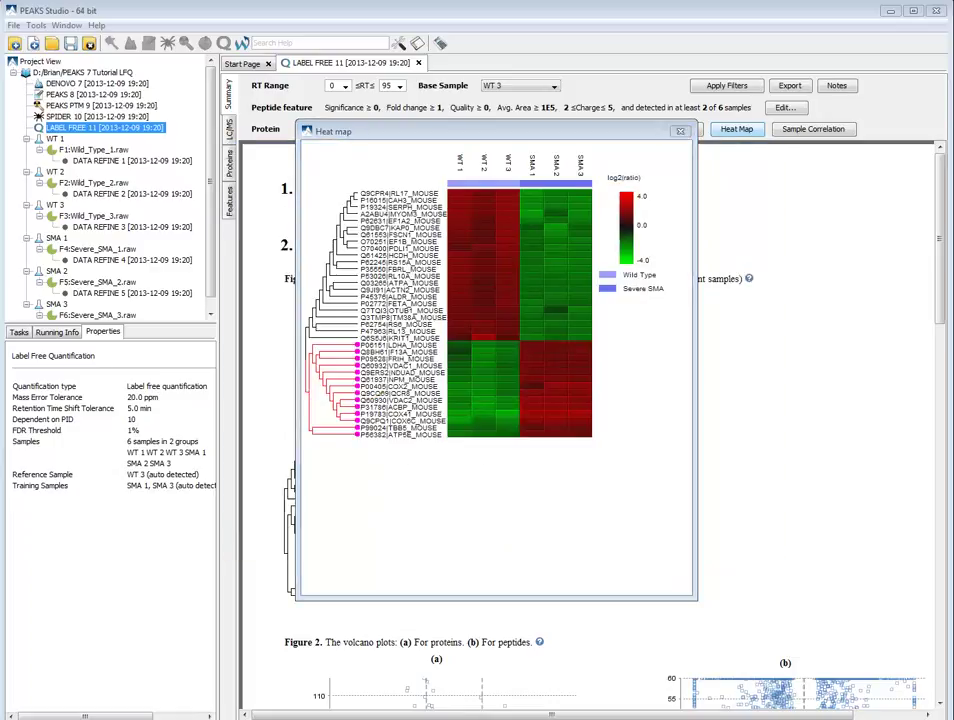
- View the variation trend chart of the upper protein cluster and close the heat map
{"action": "left_click", "coordinate": [312, 327]}
{"action": "double_click", "coordinate": [312, 328]}
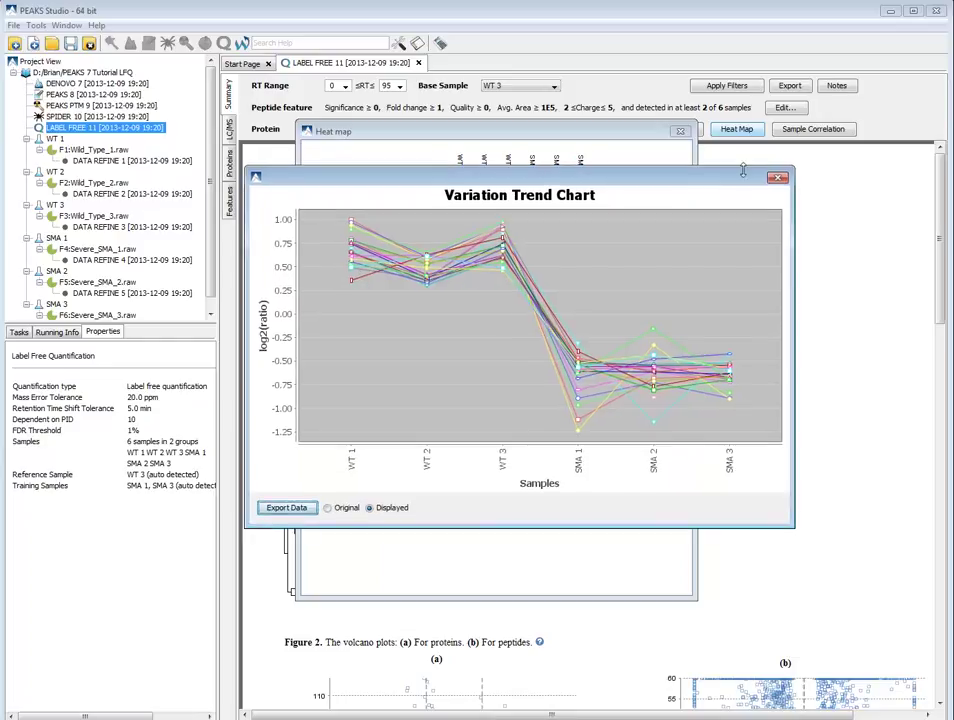
{"action": "left_click", "coordinate": [777, 177]}
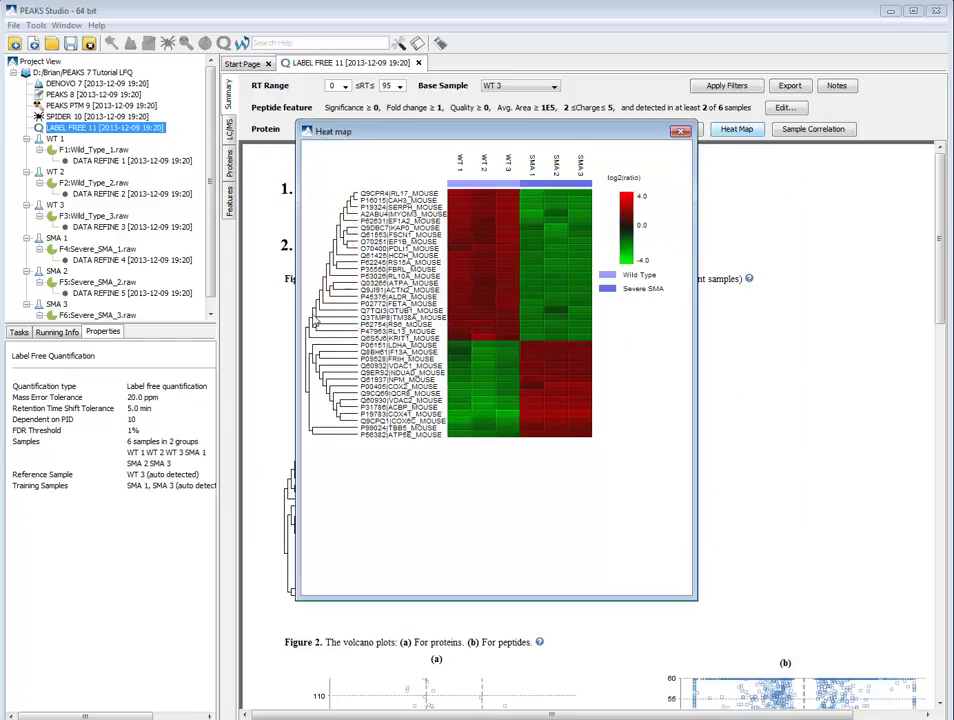
{"action": "left_click", "coordinate": [680, 131]}
- Set the peptide feature filters to significance 5, quality 0.2, average area 1E4, charge 1 to 5, with peptide ID, and at least 3 confident samples
{"action": "left_click_drag", "start_coordinate": [944, 235], "coordinate": [943, 398]}
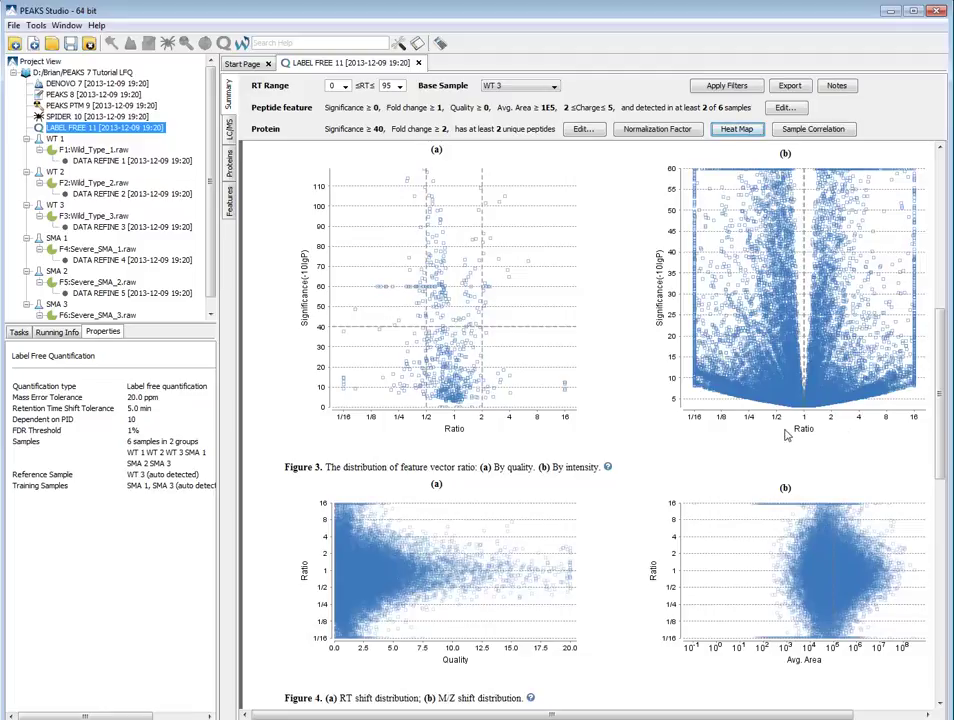
{"action": "left_click_drag", "start_coordinate": [939, 430], "coordinate": [939, 570]}
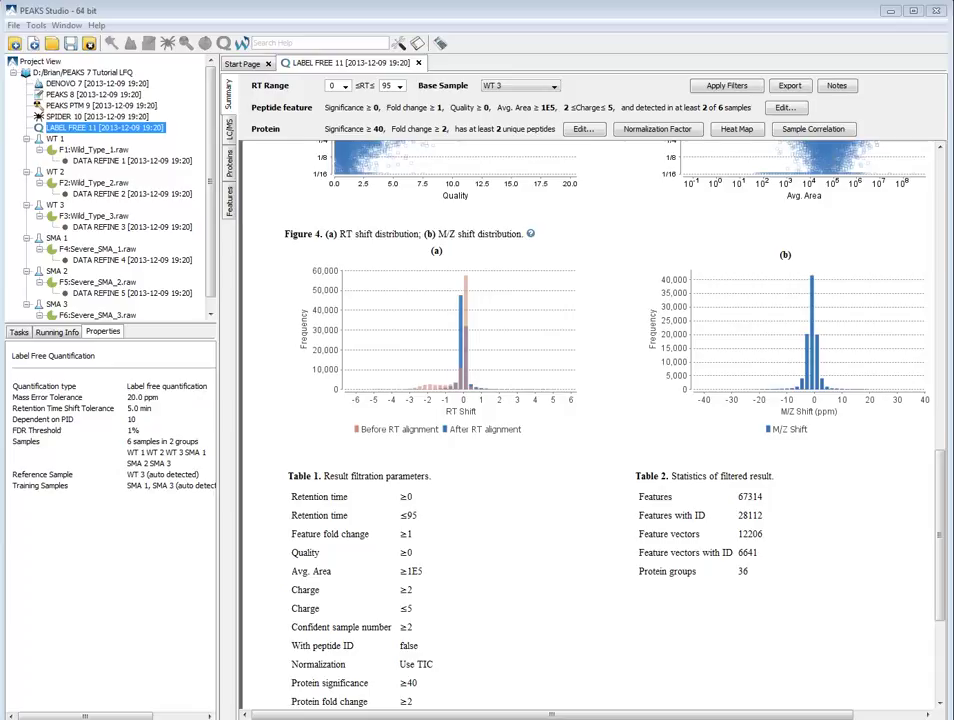
{"action": "left_click", "coordinate": [784, 107]}
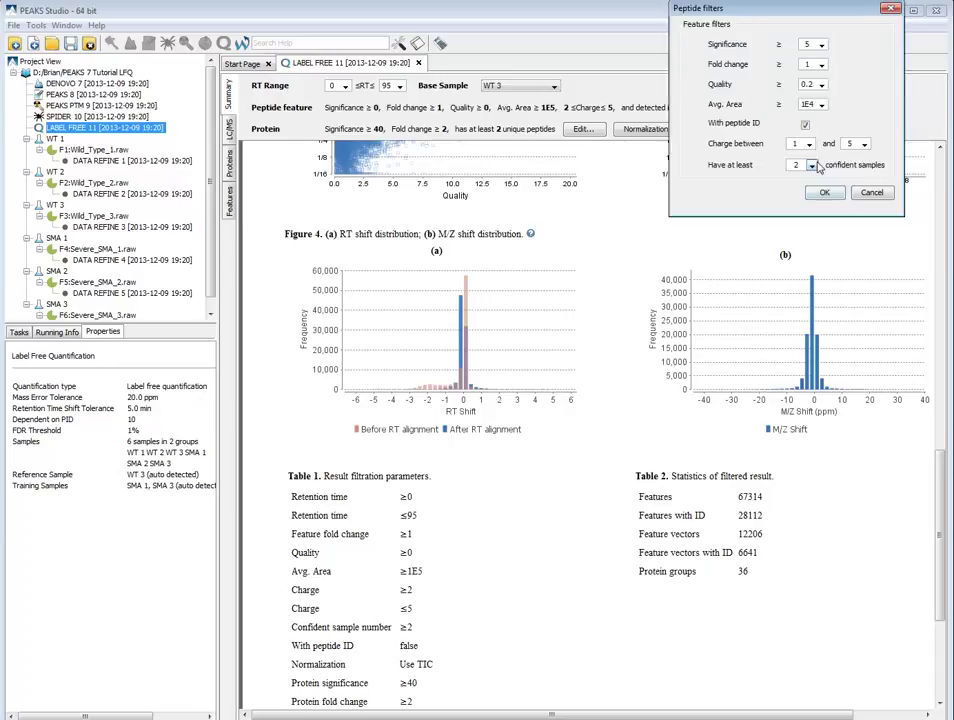
{"action": "left_click", "coordinate": [810, 165]}
{"action": "left_click", "coordinate": [802, 196]}
{"action": "left_click", "coordinate": [824, 194]}
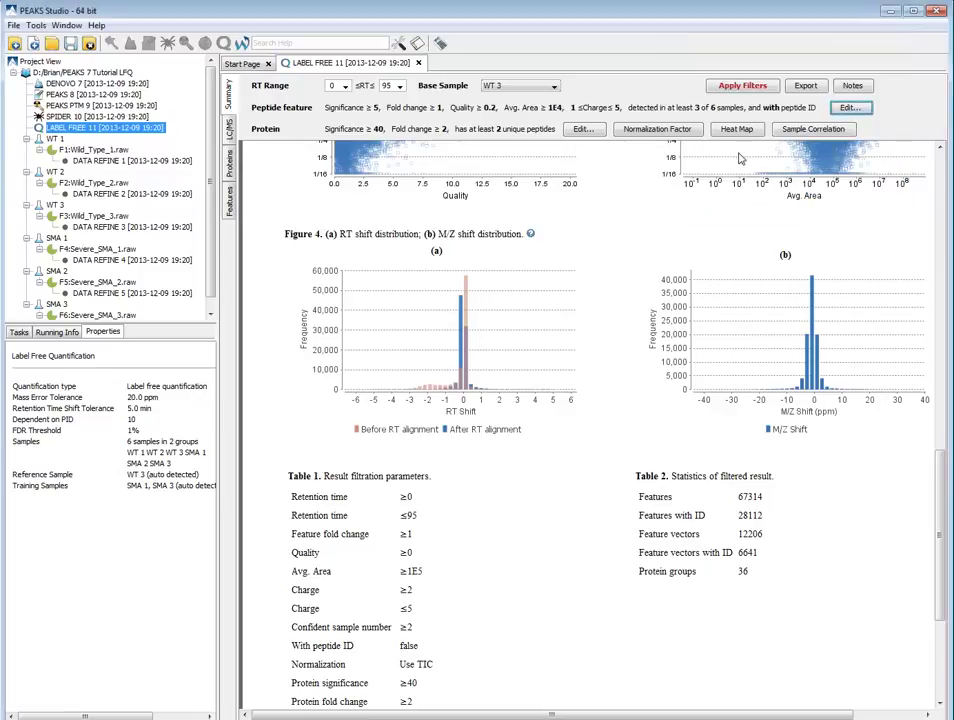
- Set the protein filters to significance 20 and at least 1 unique peptide, and apply all filters to the result
{"action": "left_click", "coordinate": [583, 130]}
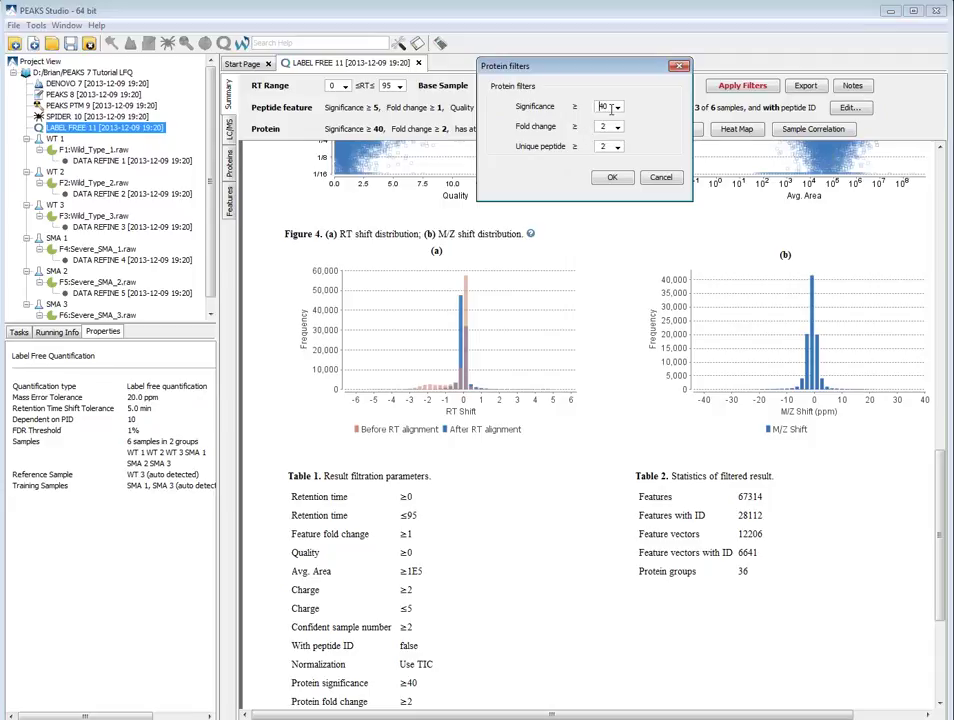
{"action": "double_click", "coordinate": [604, 107]}
{"action": "type", "text": "20"}
{"action": "left_click", "coordinate": [617, 147]}
{"action": "left_click", "coordinate": [604, 183]}
{"action": "left_click", "coordinate": [614, 178]}
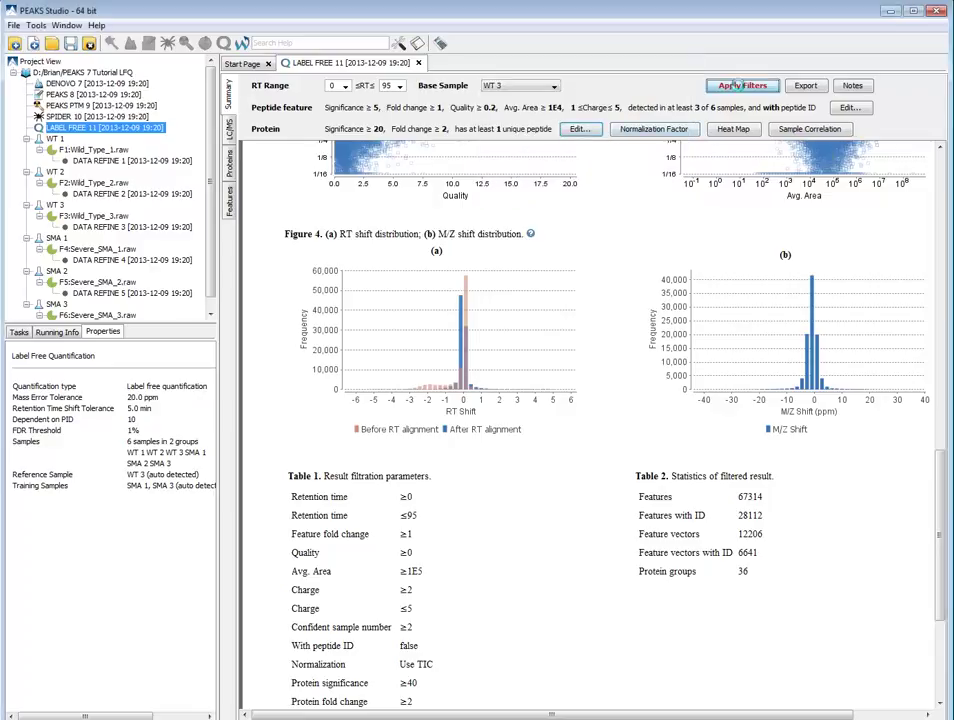
{"action": "left_click", "coordinate": [735, 85]}
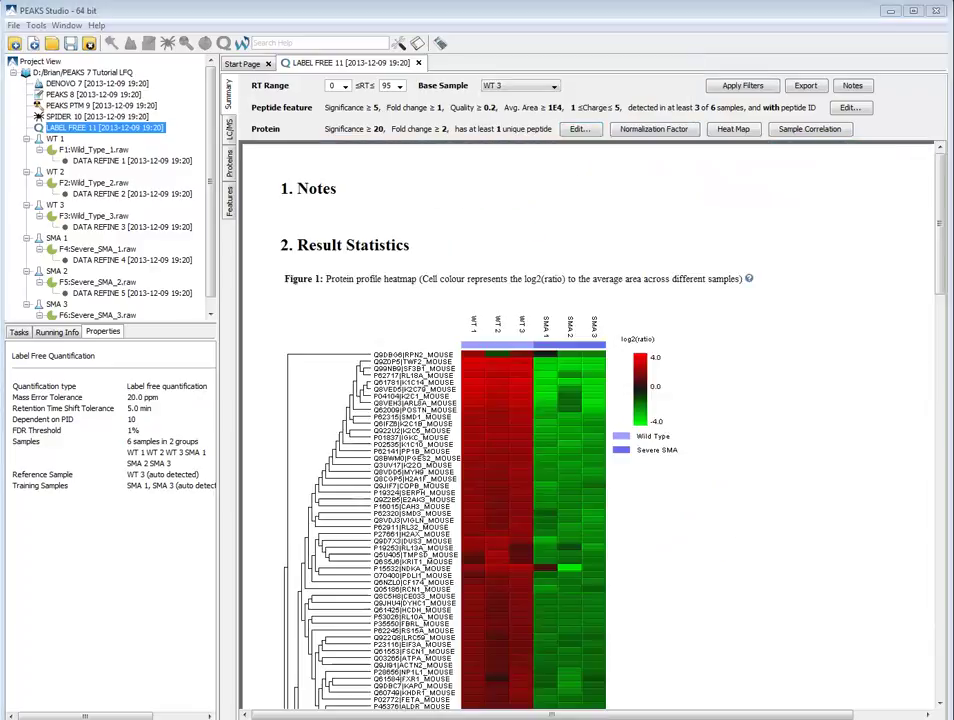
- Examine the filtered result's protein list with sequence coverage and its peptide feature list
{"action": "left_click", "coordinate": [229, 163]}
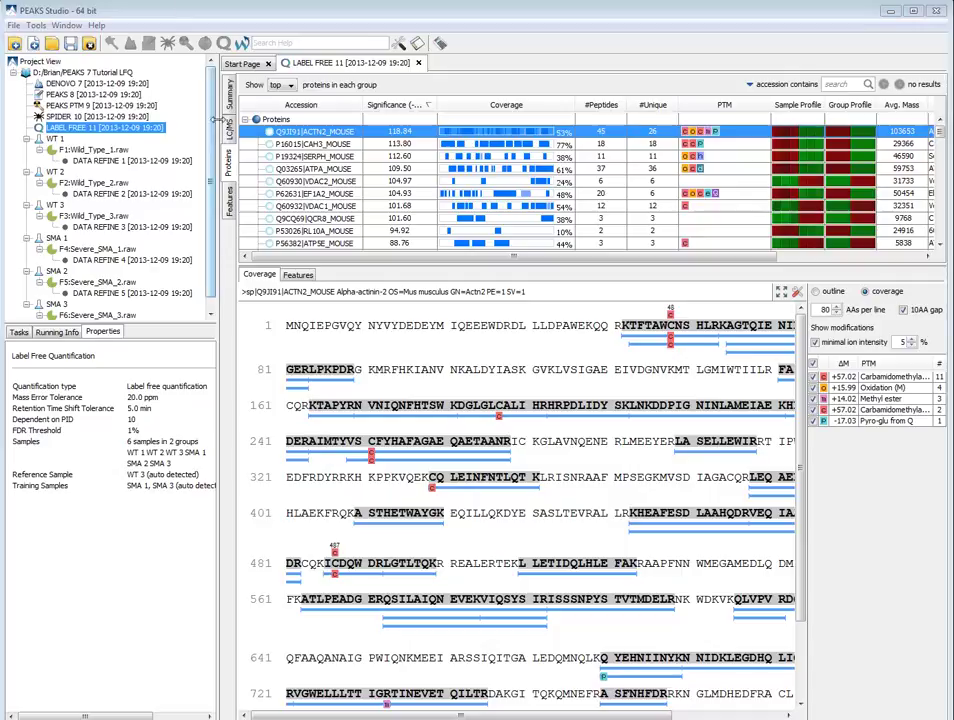
{"action": "left_click", "coordinate": [229, 203]}
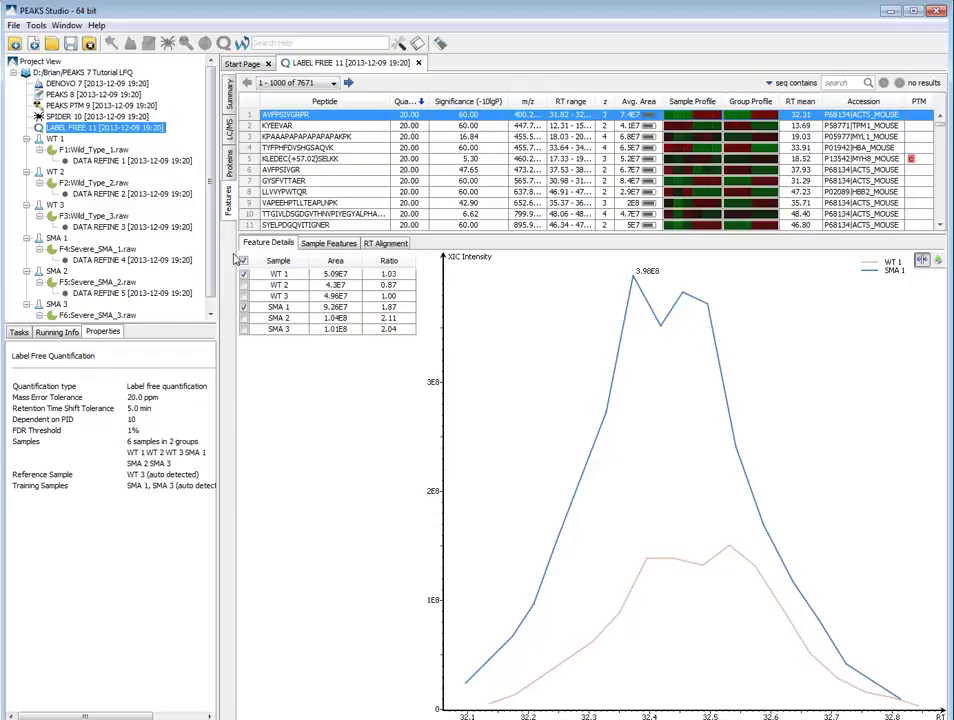
- Plot the XIC curves of all six samples for the first peptide feature, and view its sample features in 3D
{"action": "left_click", "coordinate": [243, 261]}
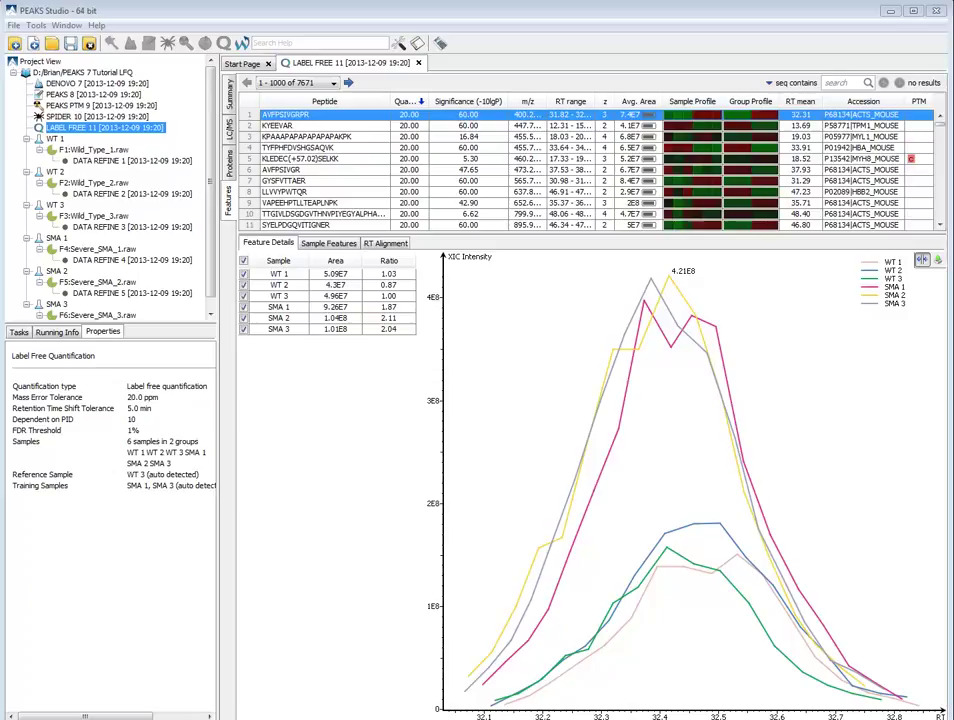
{"action": "left_click", "coordinate": [327, 244]}
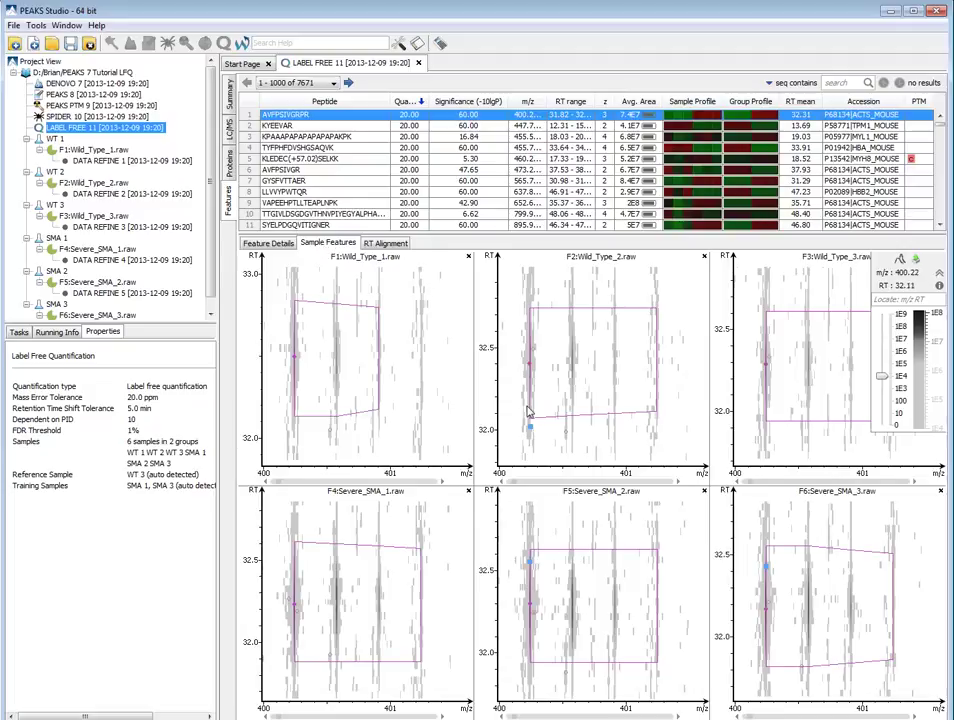
{"action": "mouse_move", "coordinate": [531, 430]}
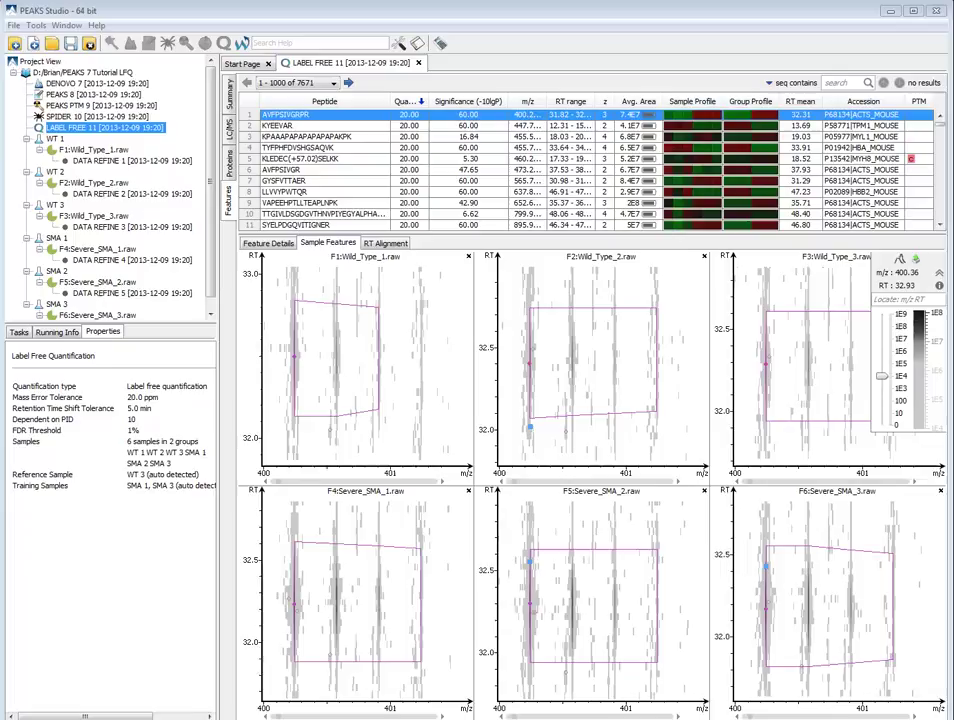
{"action": "left_click", "coordinate": [899, 259]}
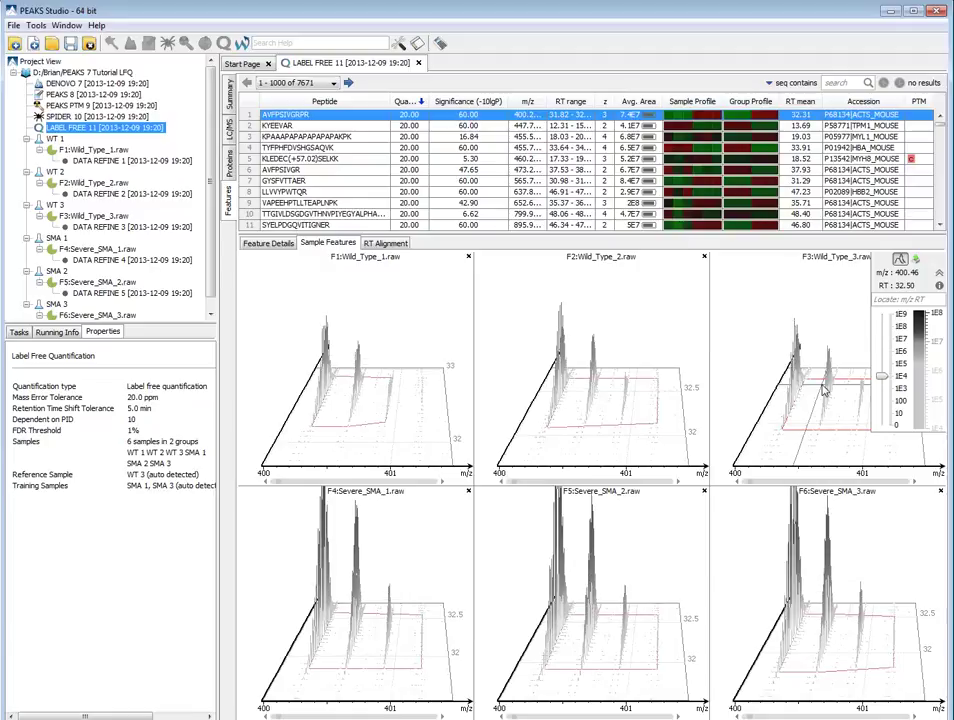
- Remove the peptide ID requirement from the peptide feature filters and apply the filters to the label free result
{"action": "left_click", "coordinate": [229, 96]}
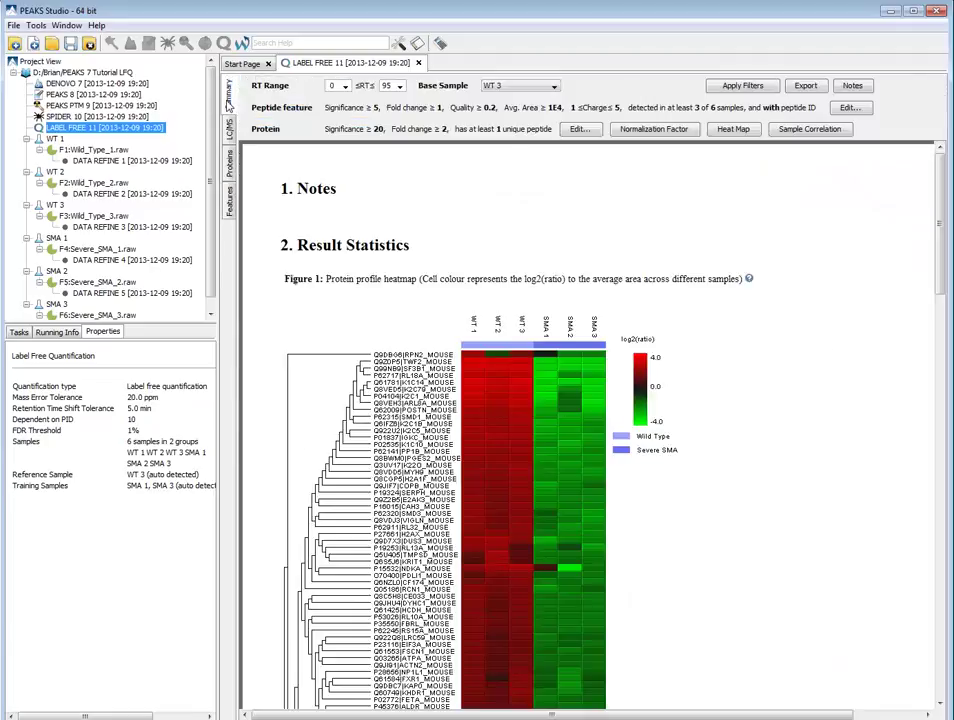
{"action": "left_click", "coordinate": [848, 108]}
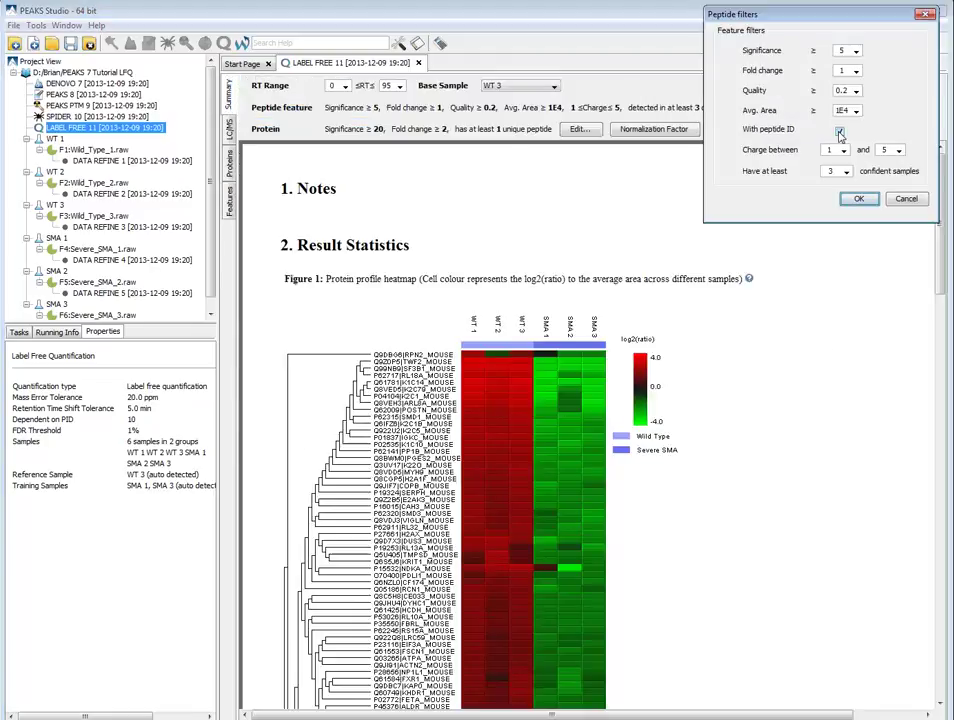
{"action": "left_click", "coordinate": [840, 133]}
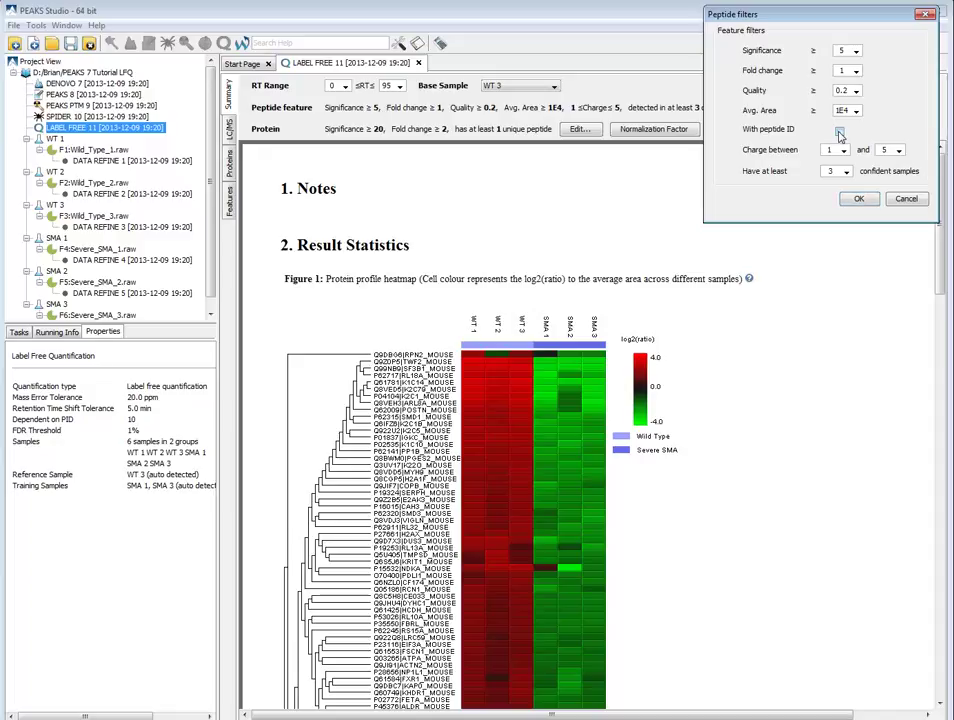
{"action": "left_click", "coordinate": [858, 198]}
{"action": "left_click", "coordinate": [749, 91]}
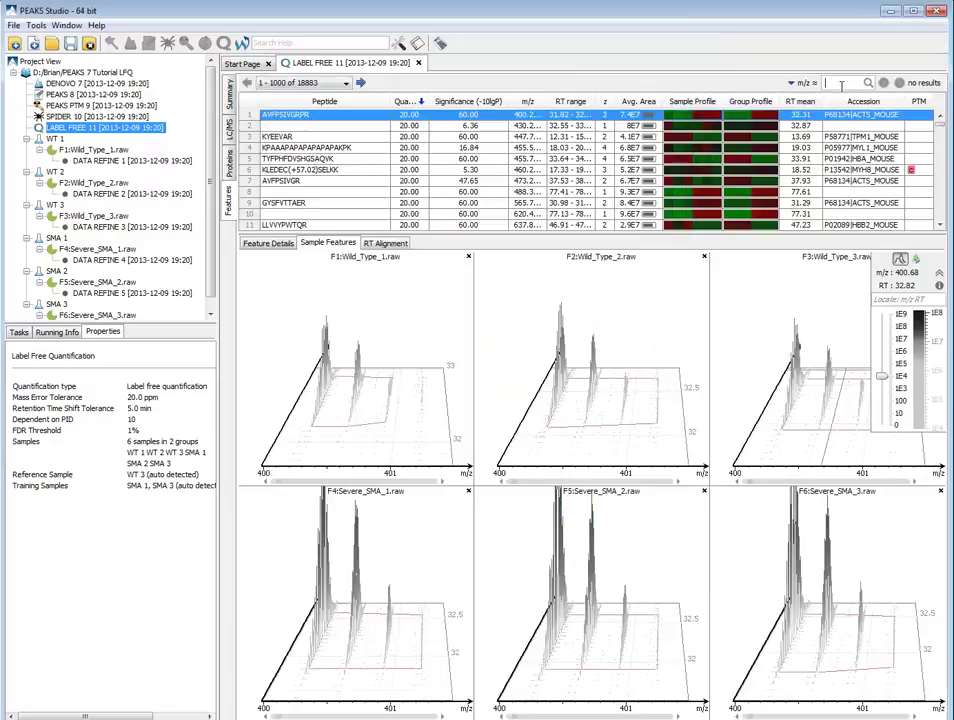
- Find the feature with m/z 514.77 in the feature list and view its sample XIC curves in the feature details
{"action": "left_click", "coordinate": [838, 83]}
{"action": "type", "text": "514.77"}
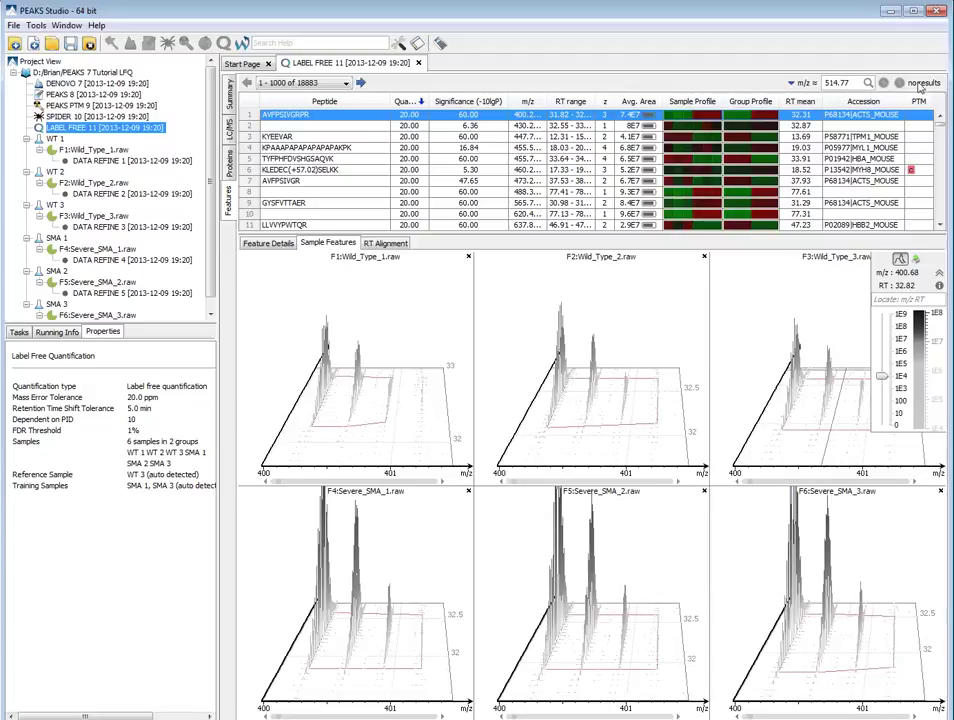
{"action": "key", "text": "Return"}
{"action": "left_click", "coordinate": [268, 243]}
{"action": "left_click", "coordinate": [243, 330]}
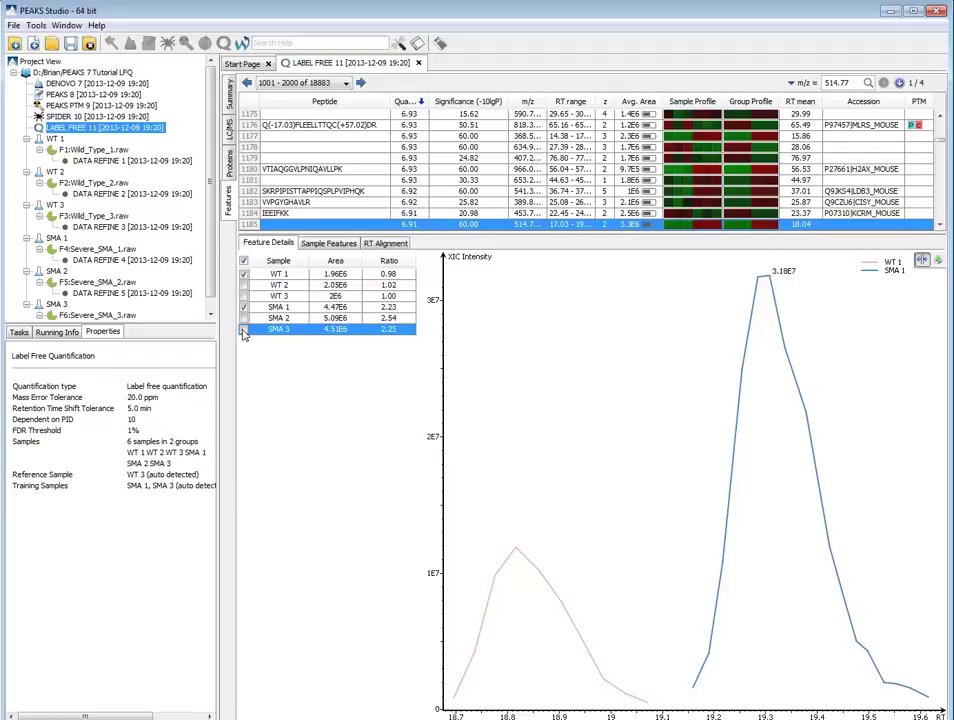
{"action": "left_click", "coordinate": [243, 273]}
- Open the SPIDER 10 result and show the LC/MS map of F4:Severe_SMA_1.raw
{"action": "double_click", "coordinate": [56, 117]}
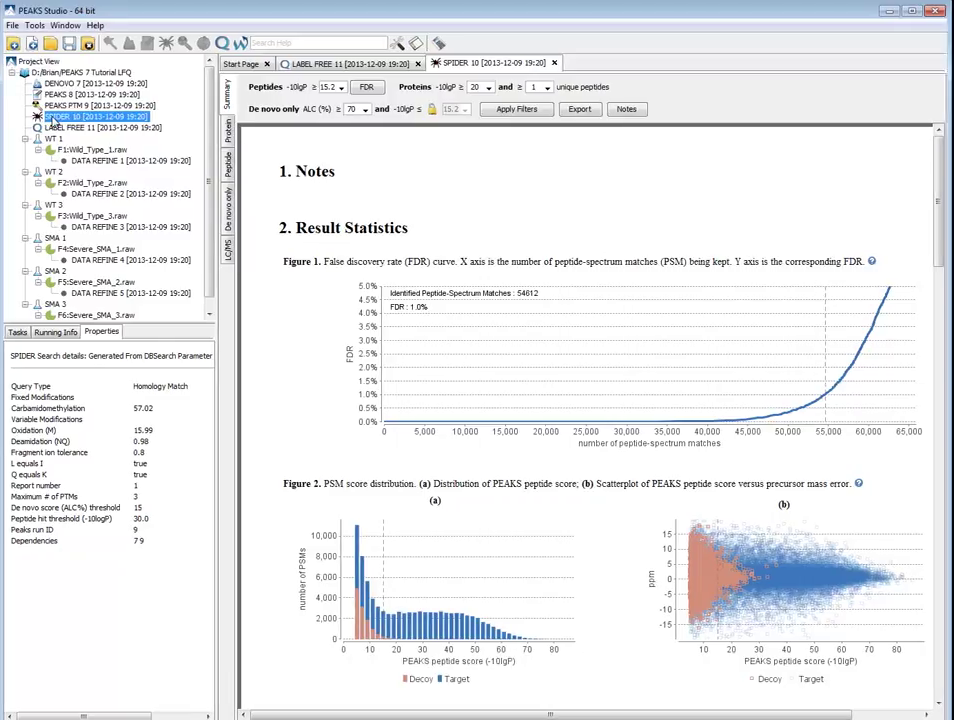
{"action": "left_click", "coordinate": [228, 250]}
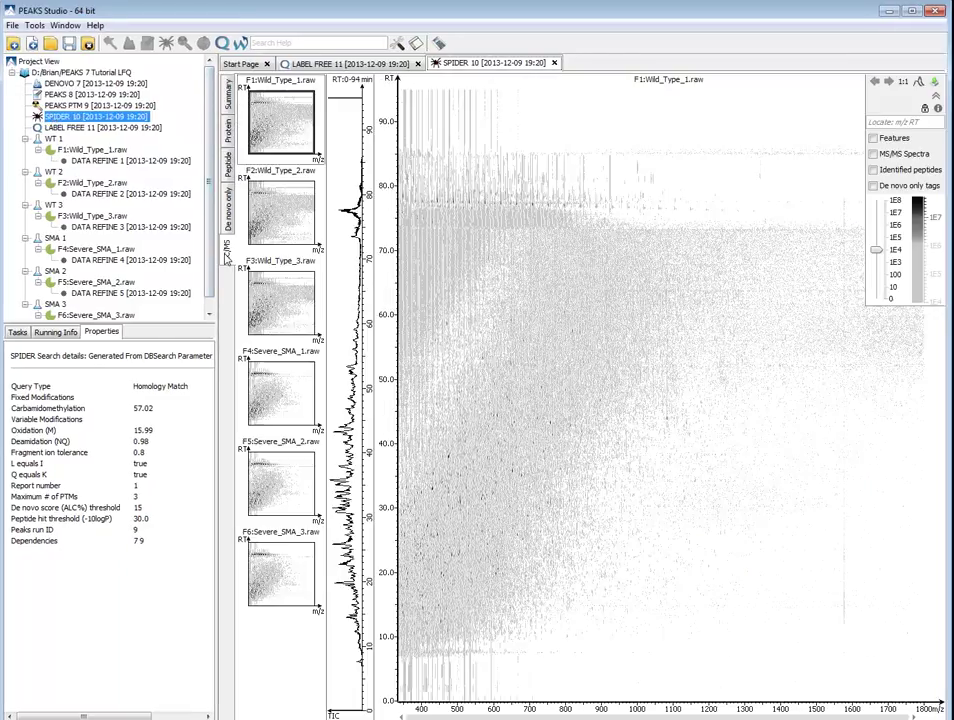
{"action": "left_click", "coordinate": [276, 382]}
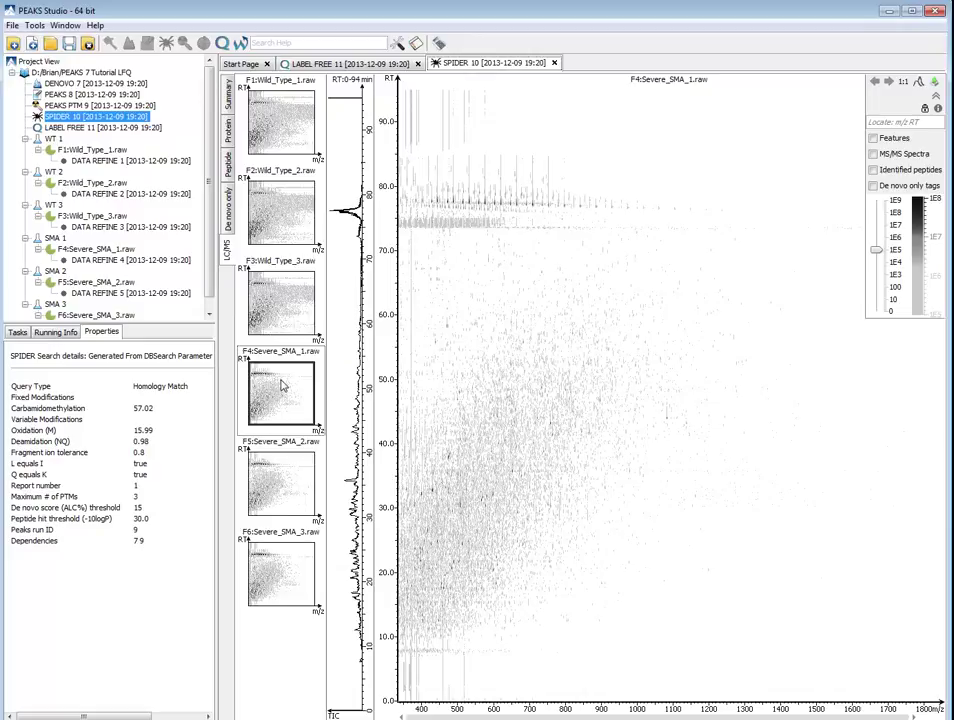
- Overlay the MS/MS spectra, identified peptides, de novo only tags and features on the F4:Severe_SMA_1.raw LC/MS map
{"action": "left_click", "coordinate": [873, 154]}
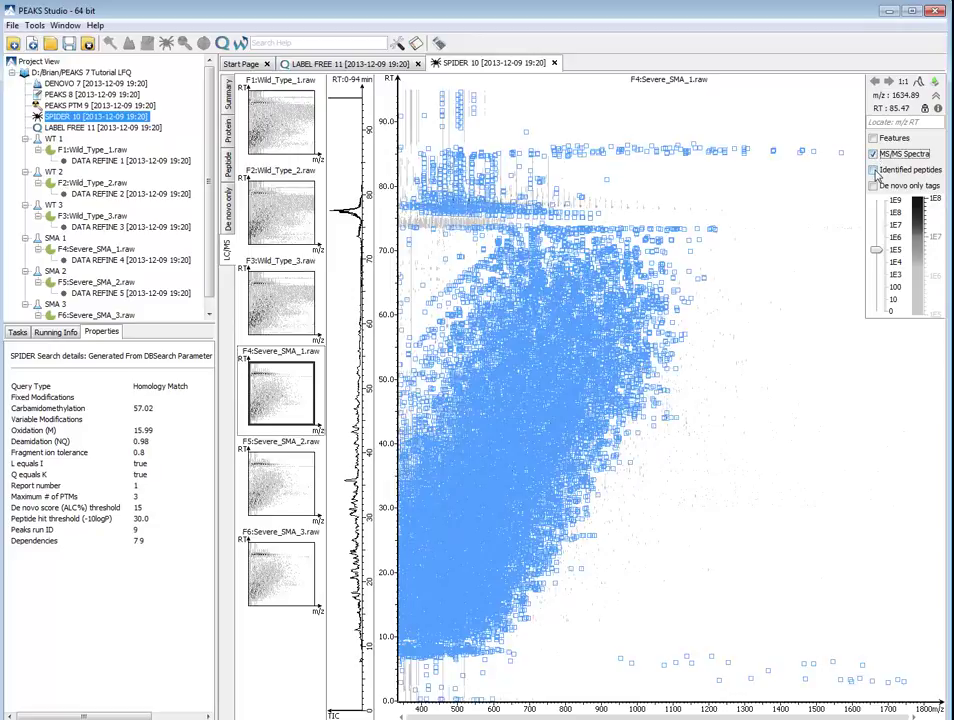
{"action": "left_click", "coordinate": [873, 170]}
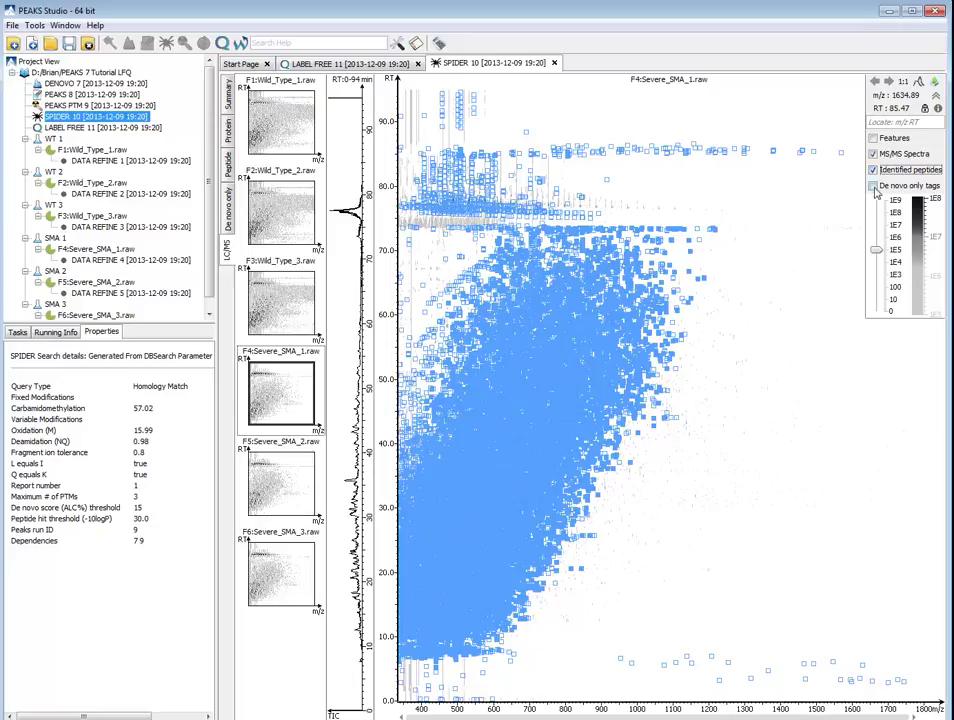
{"action": "left_click", "coordinate": [873, 186]}
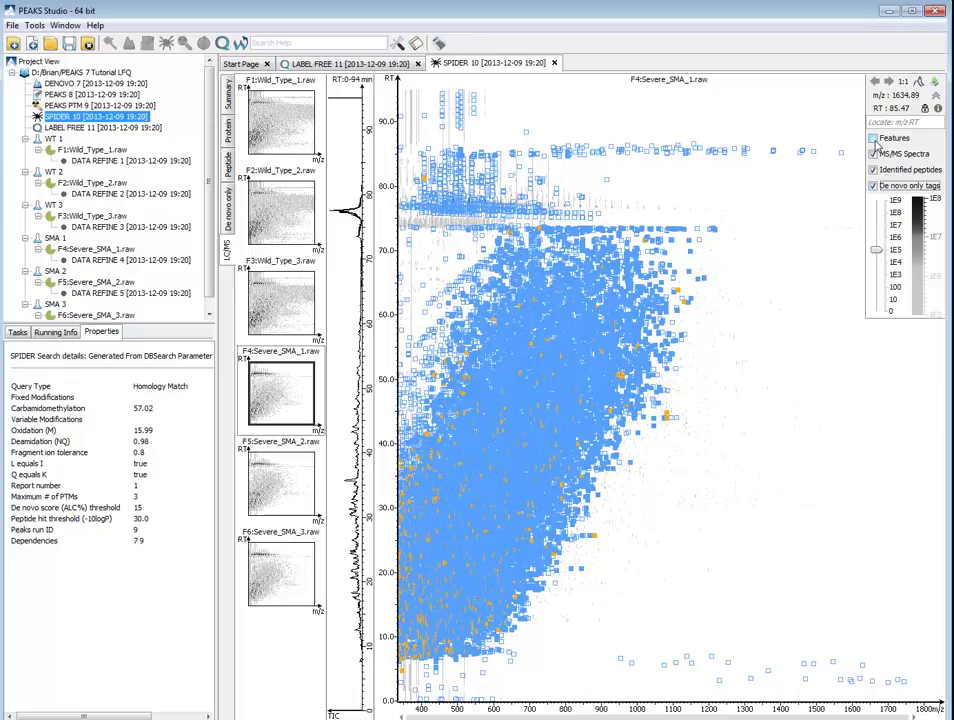
{"action": "left_click", "coordinate": [875, 142]}
{"action": "left_click", "coordinate": [875, 142]}
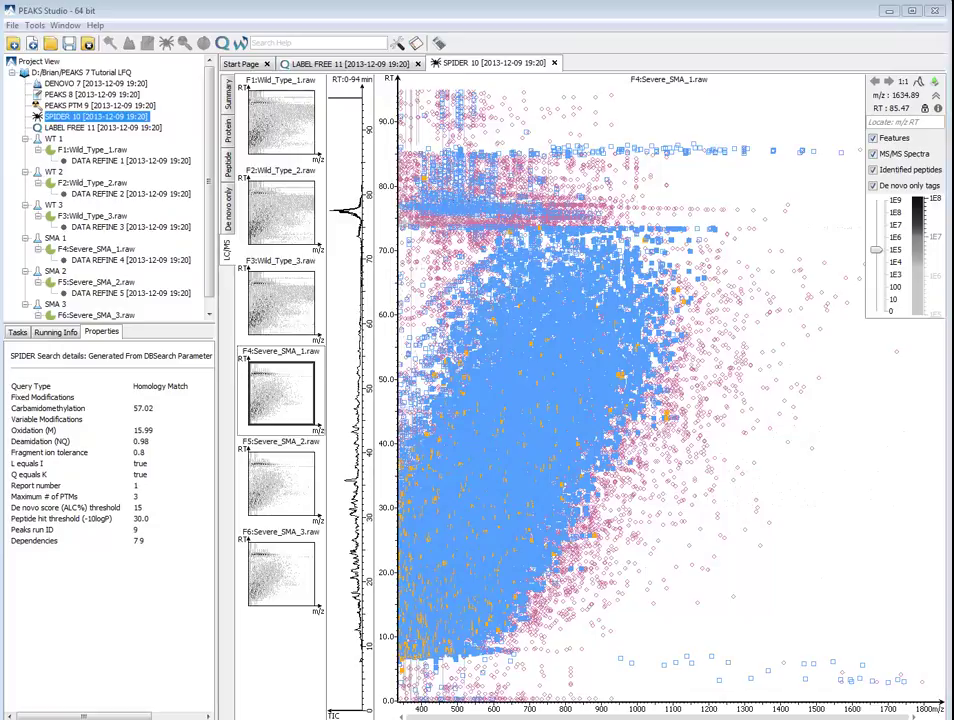
- Locate m/z 514.7 at retention time 17 on the LC/MS map and inspect the de novo only tag there
{"action": "left_click", "coordinate": [903, 122]}
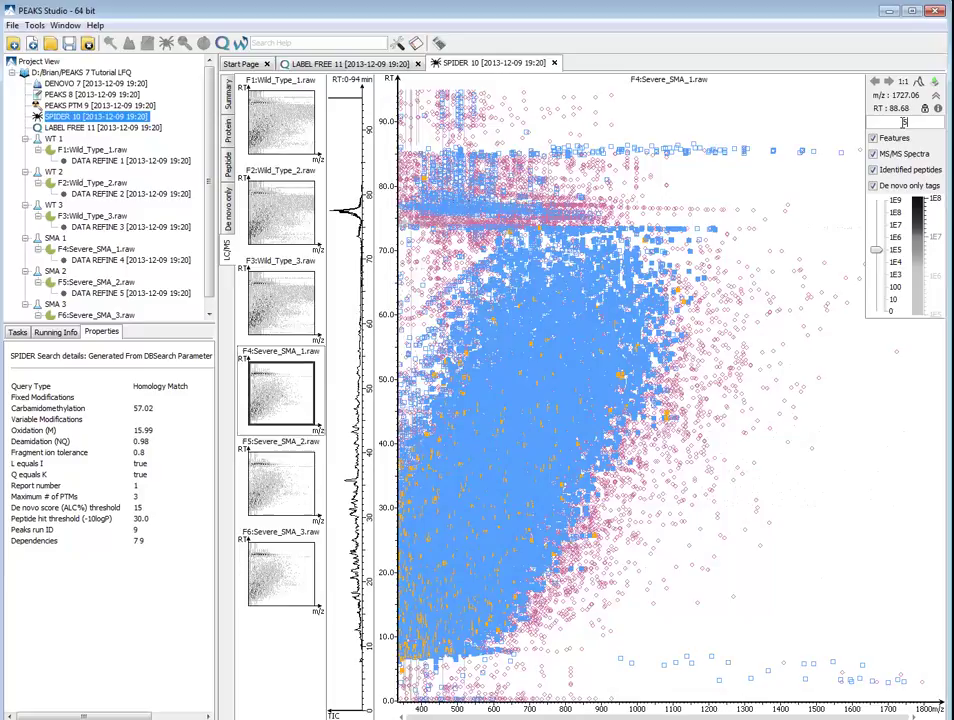
{"action": "type", "text": "514.717"}
{"action": "key", "text": "Return"}
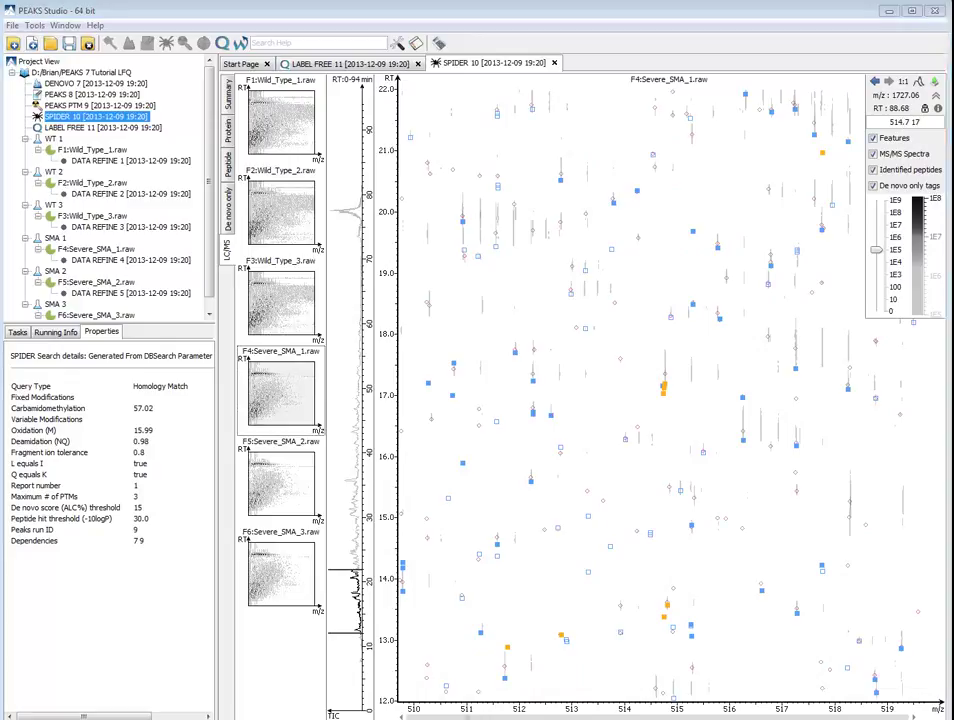
{"action": "mouse_move", "coordinate": [668, 382]}
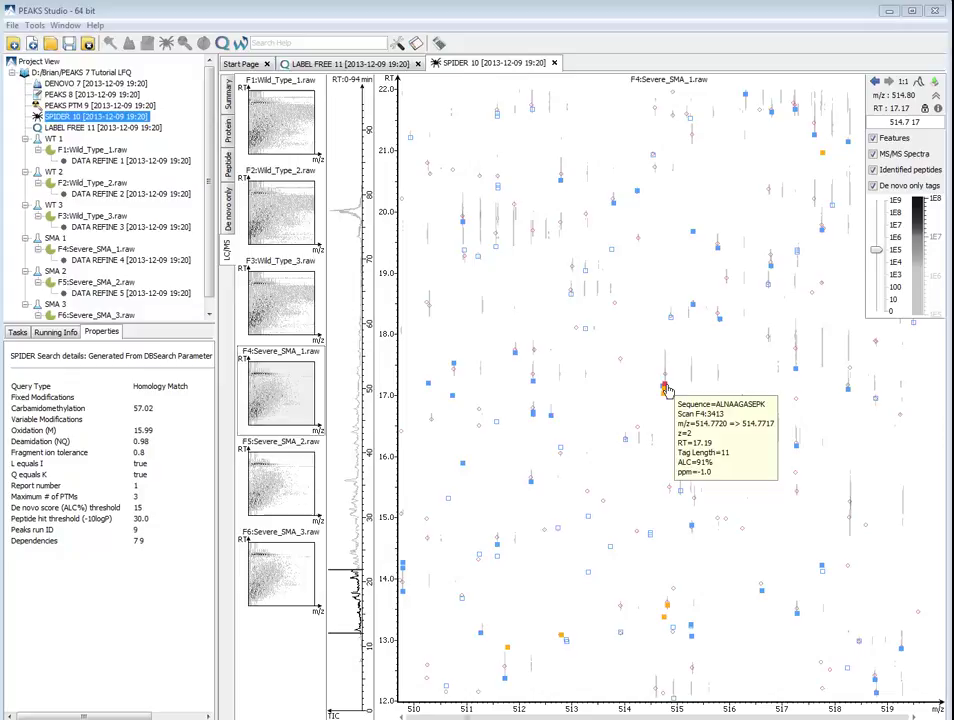
- Switch to the NCBI Protein BLAST page in the browser and run a blastp search for the sequence ALNAAGASEPK
{"action": "key", "text": "alt+Tab"}
{"action": "left_click", "coordinate": [305, 274]}
{"action": "type", "text": "ALNAAGASEPK"}
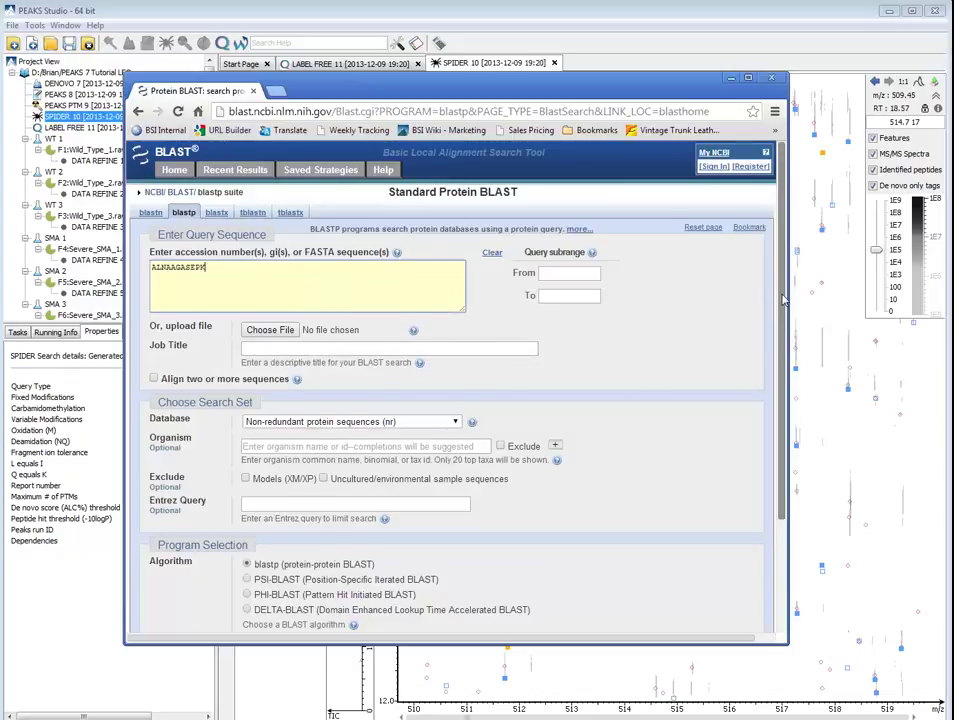
{"action": "scroll", "coordinate": [785, 298], "scroll_direction": "down", "scroll_amount": 2}
{"action": "left_click", "coordinate": [175, 570]}
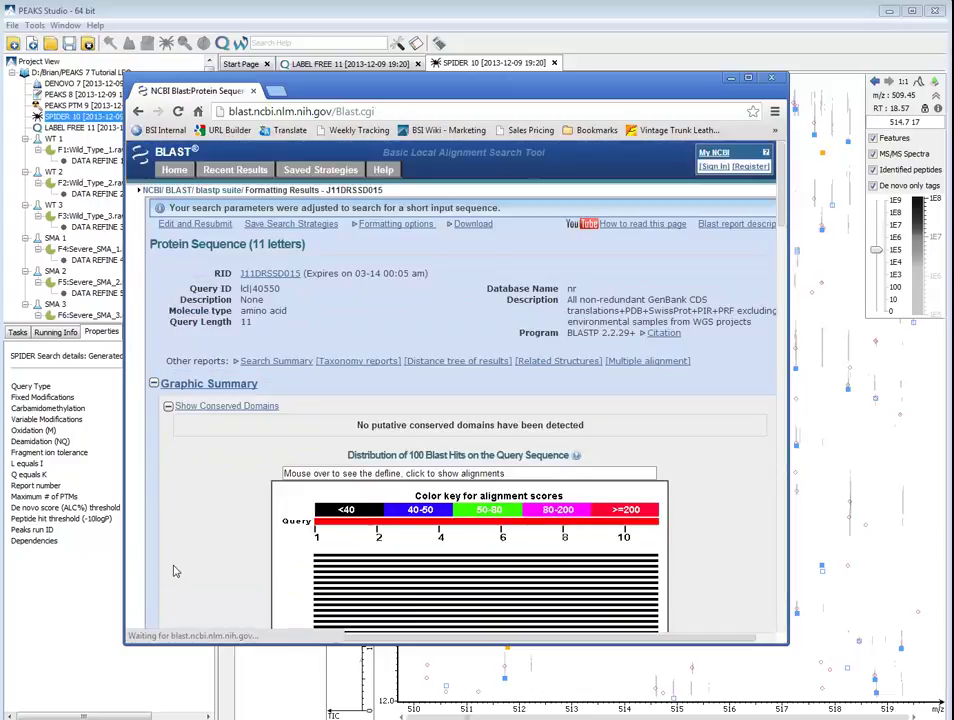
- Examine the BLAST list of sequences producing significant alignments and open the first hit
{"action": "scroll", "coordinate": [785, 262], "scroll_direction": "down", "scroll_amount": 5}
{"action": "scroll", "coordinate": [785, 262], "scroll_direction": "down", "scroll_amount": 3}
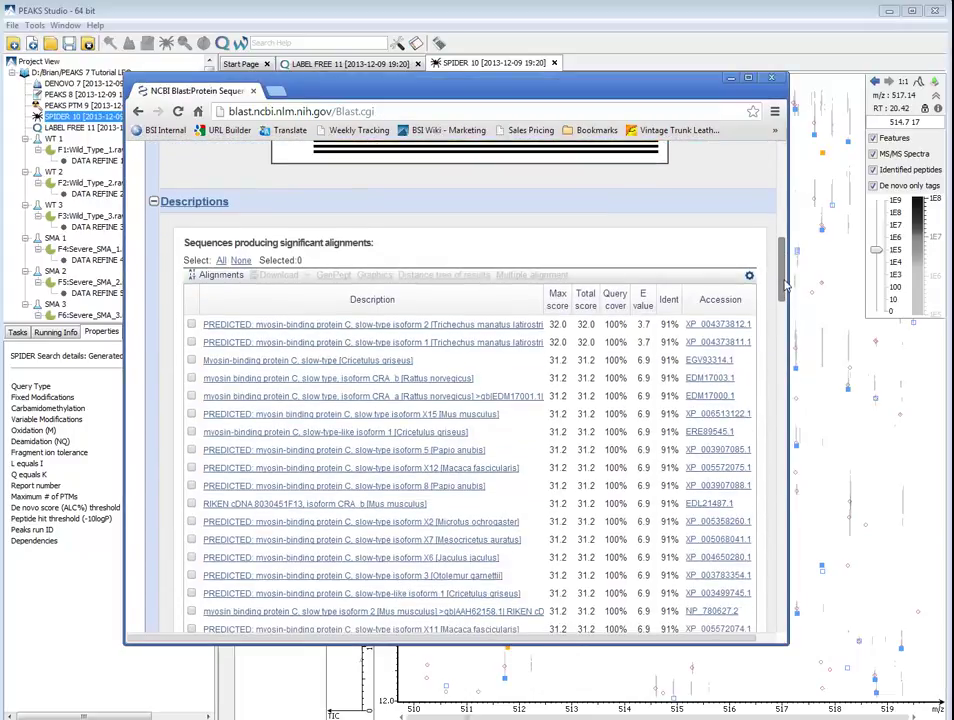
{"action": "left_click", "coordinate": [511, 327]}
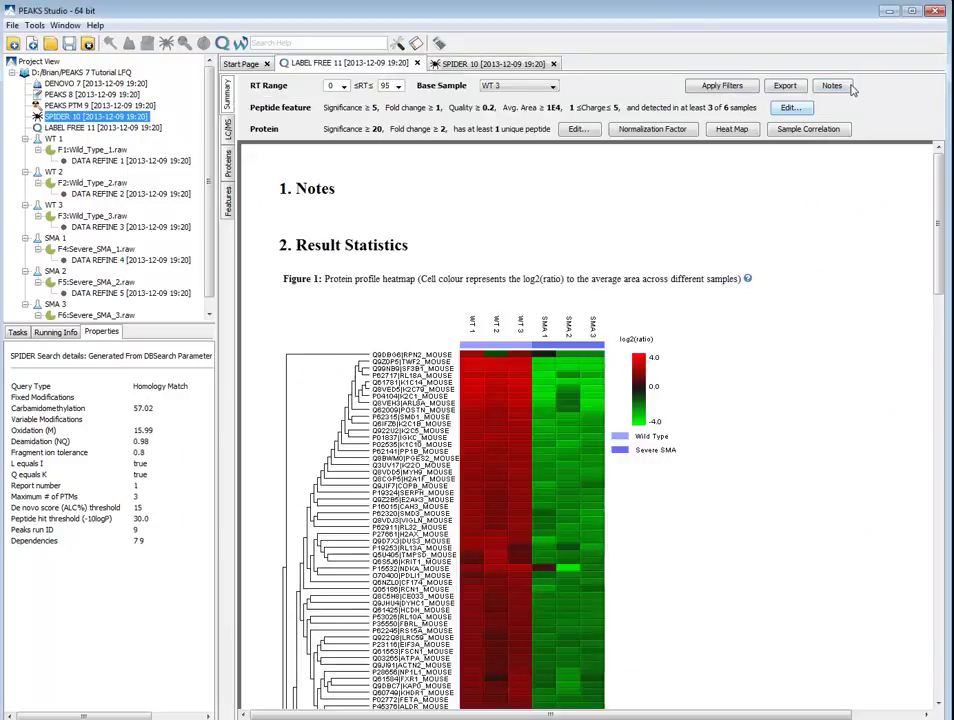
- Open the export options of the label free result and show the text format choices
{"action": "left_click", "coordinate": [785, 86]}
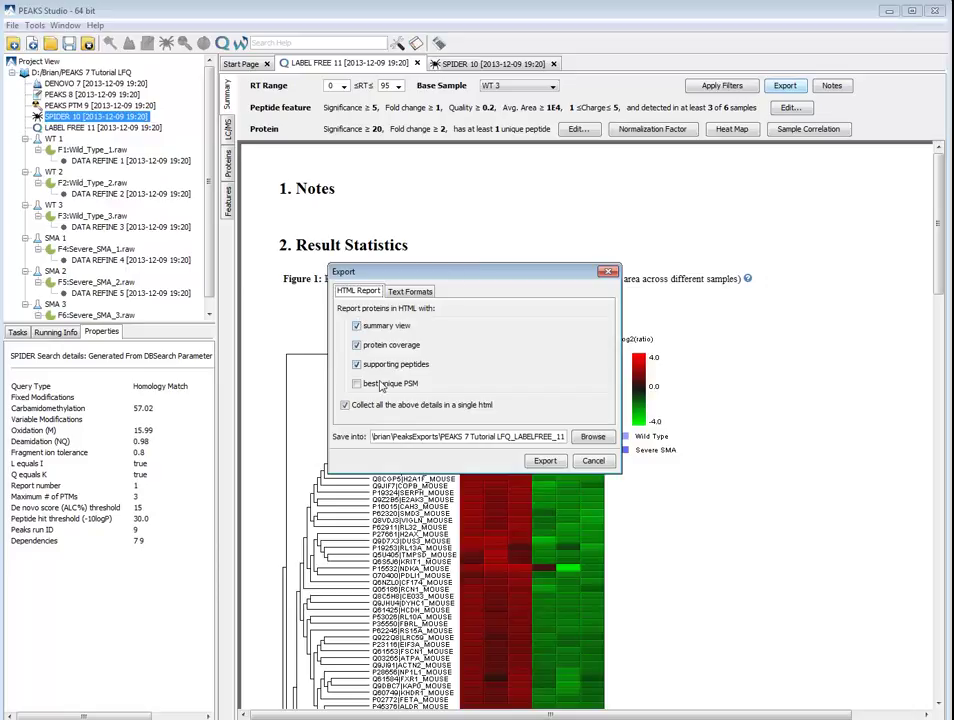
{"action": "left_click", "coordinate": [409, 291]}
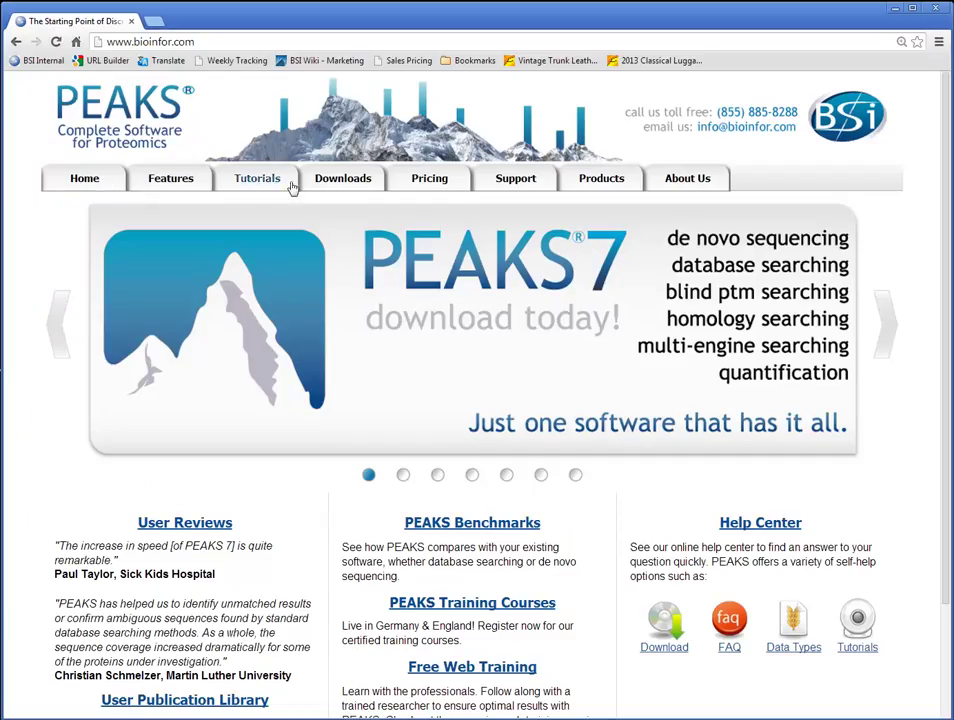
- Visit the downloads page and browse the video tutorials page on the PEAKS website
{"action": "left_click", "coordinate": [336, 187]}
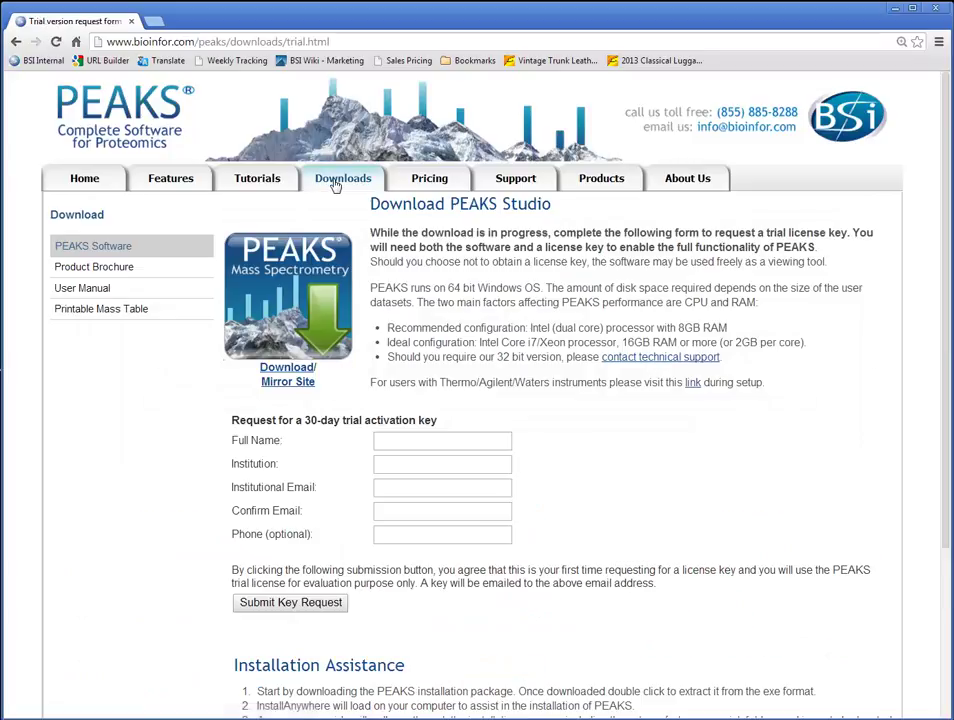
{"action": "left_click", "coordinate": [251, 186]}
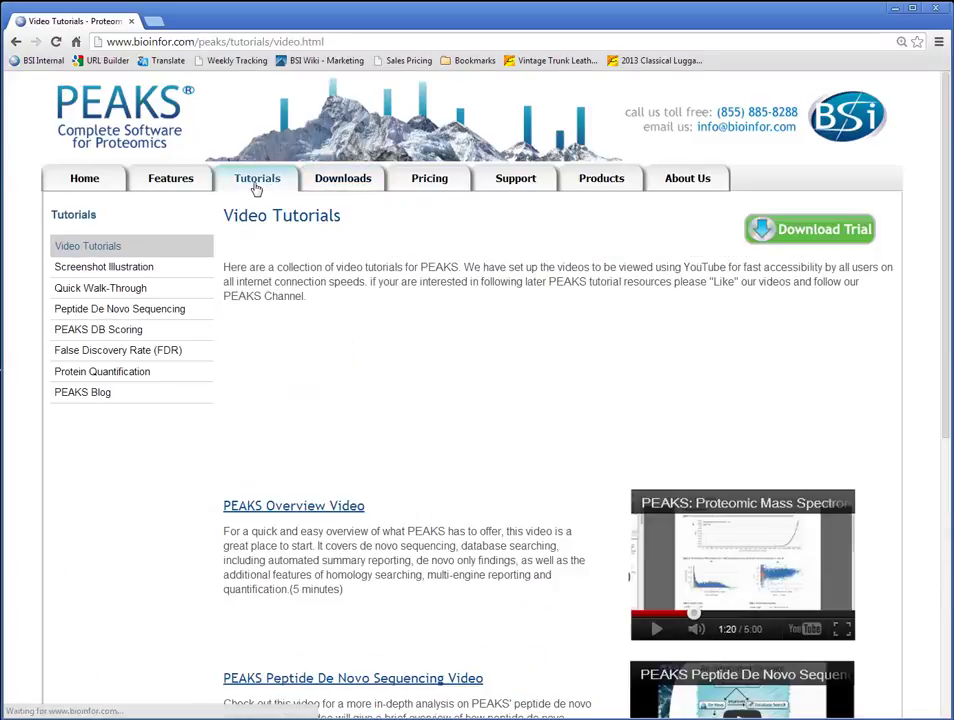
{"action": "scroll", "coordinate": [273, 205], "scroll_direction": "down", "scroll_amount": 3}
{"action": "scroll", "coordinate": [275, 208], "scroll_direction": "down", "scroll_amount": 3}
{"action": "scroll", "coordinate": [278, 211], "scroll_direction": "up", "scroll_amount": 5}
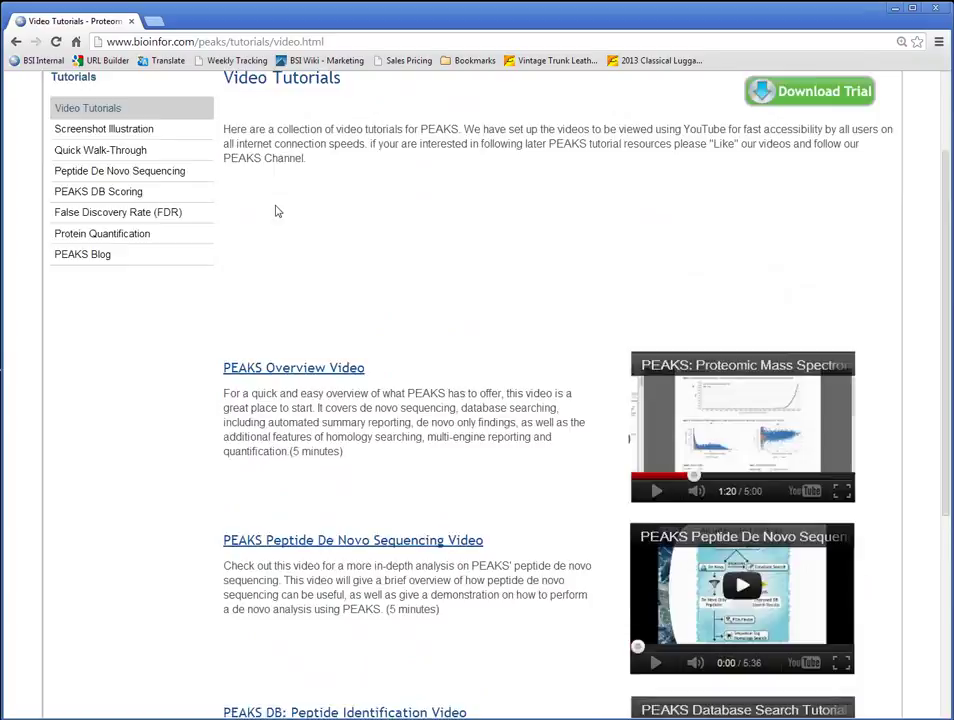